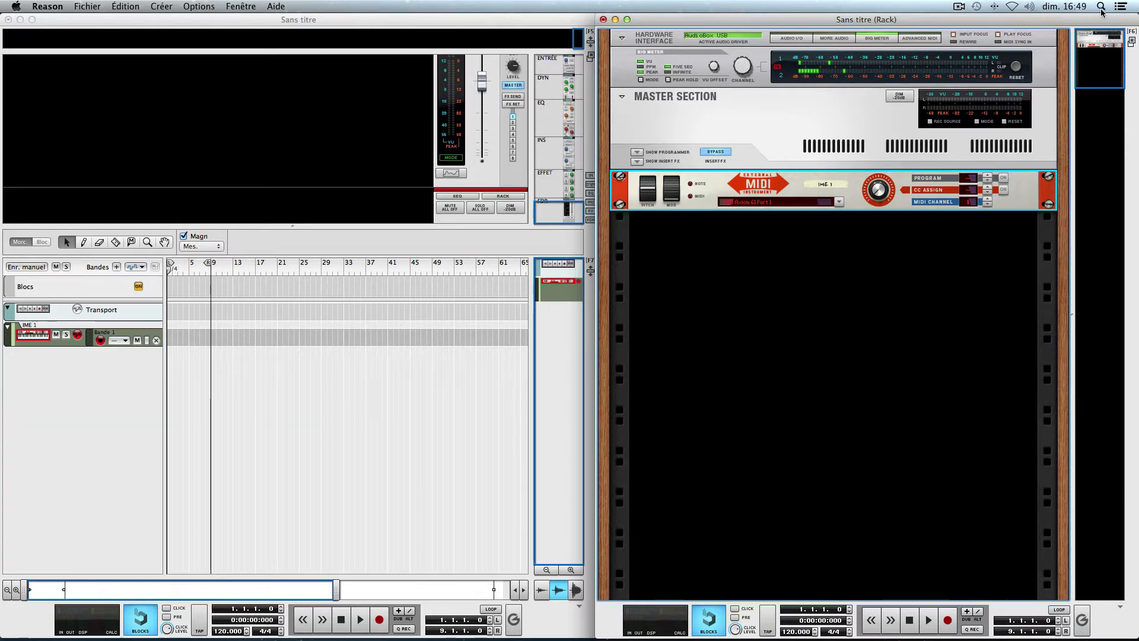
Step: Launch the Massive standalone synth from the Native Instruments folder in Applications and dismiss its splash screen
click(931, 618)
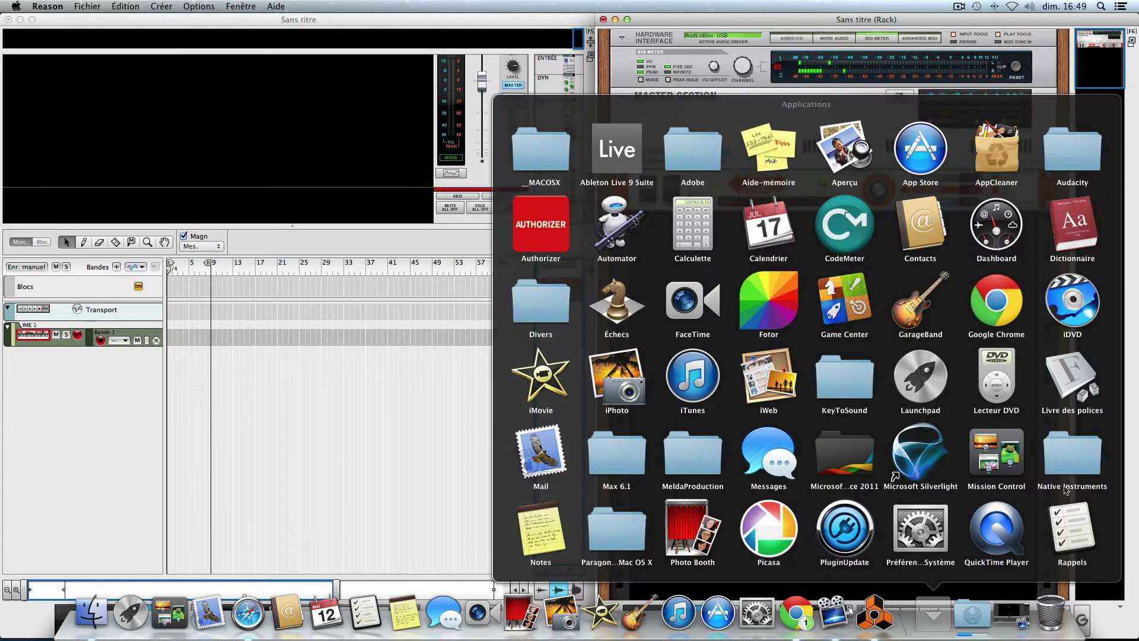
click(1081, 461)
click(858, 528)
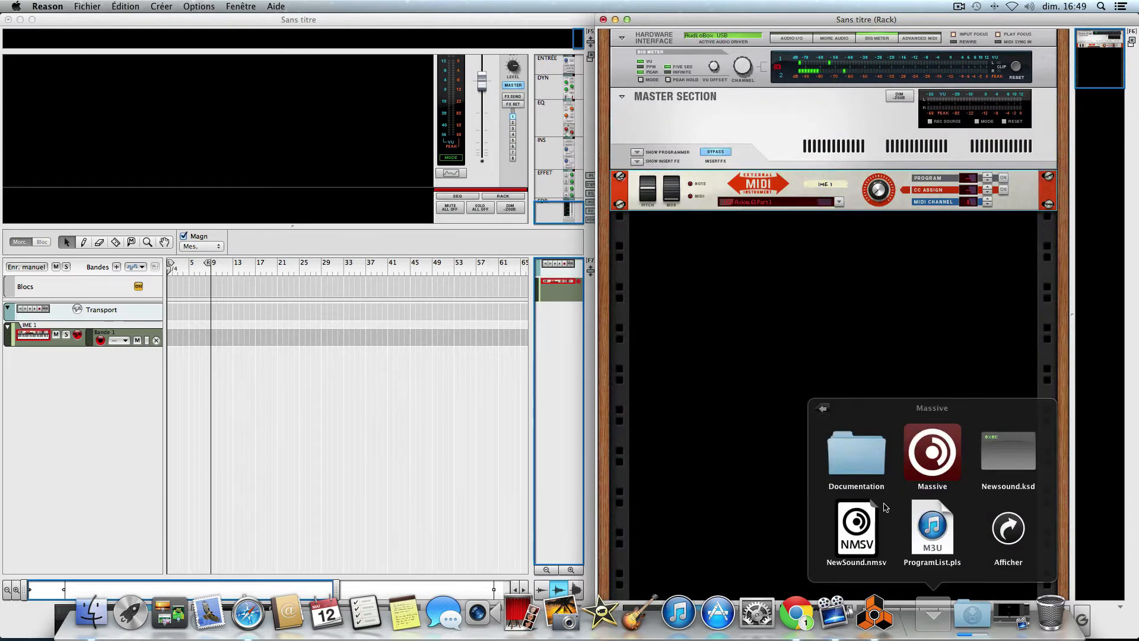
click(947, 465)
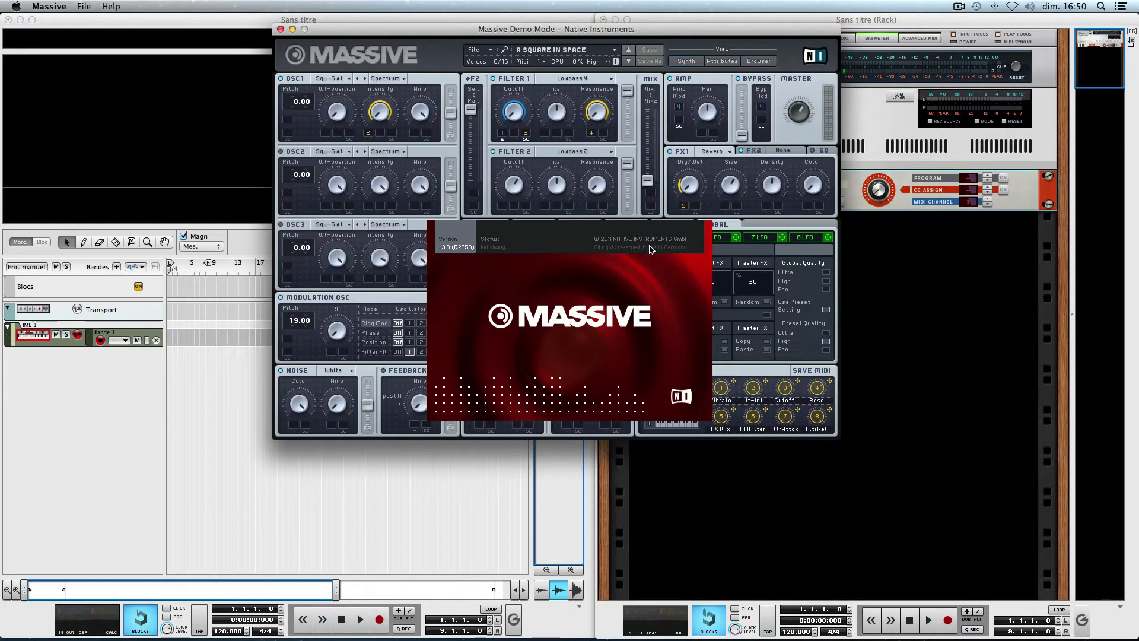
click(653, 262)
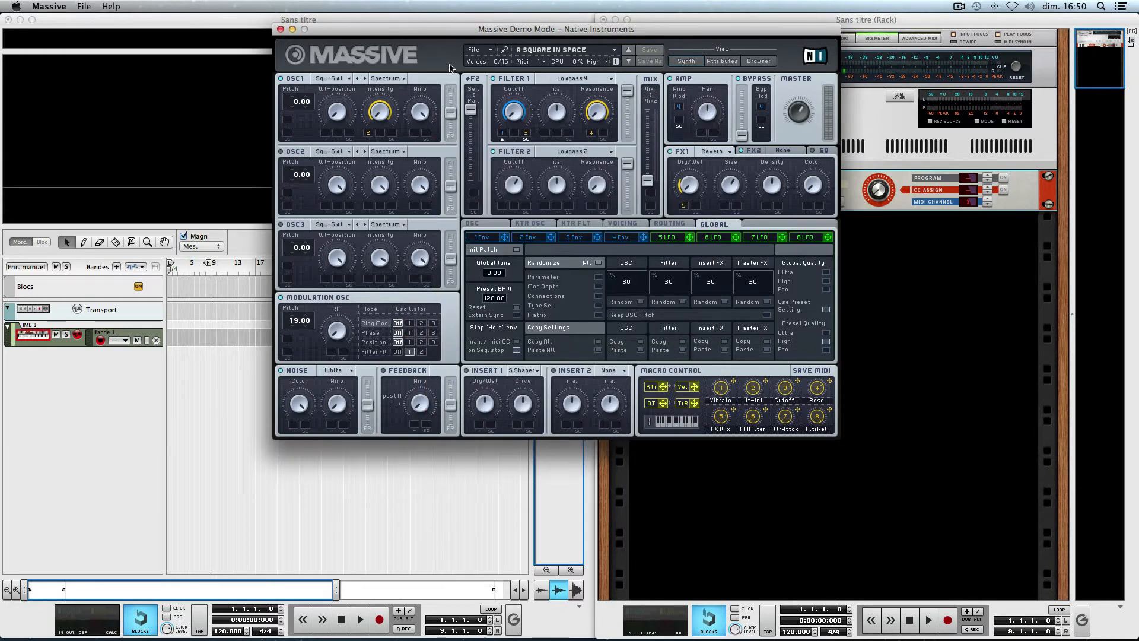
click(480, 49)
mouse_move(485, 89)
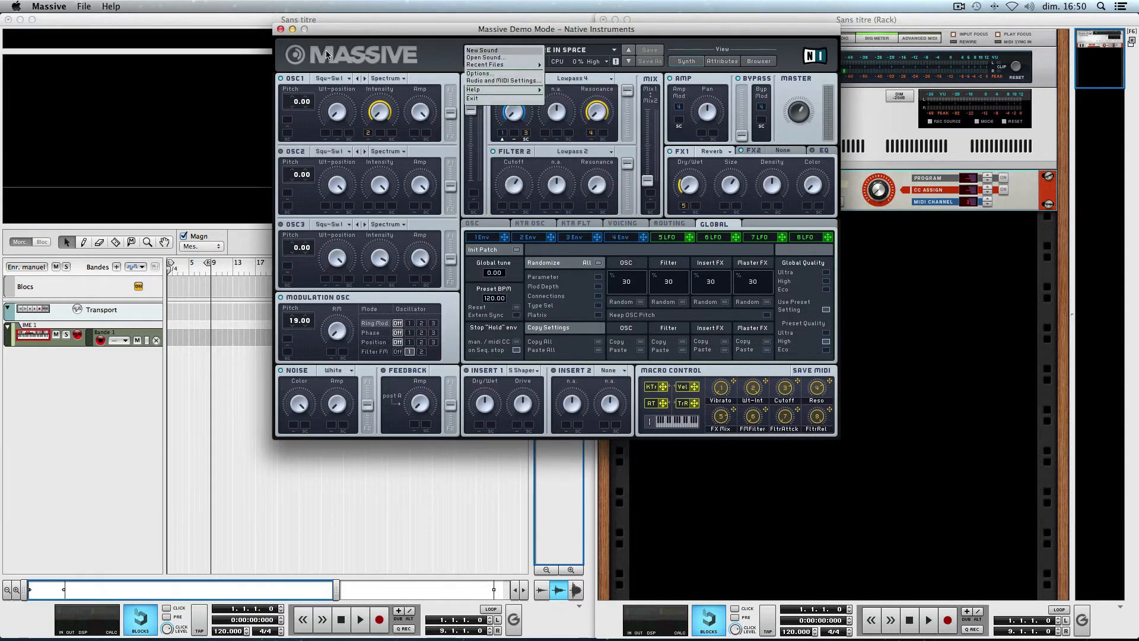
Step: Find Configuration audio et MIDI with a system search for "midi", close its audio devices window and open the MIDI Studio
click(1101, 7)
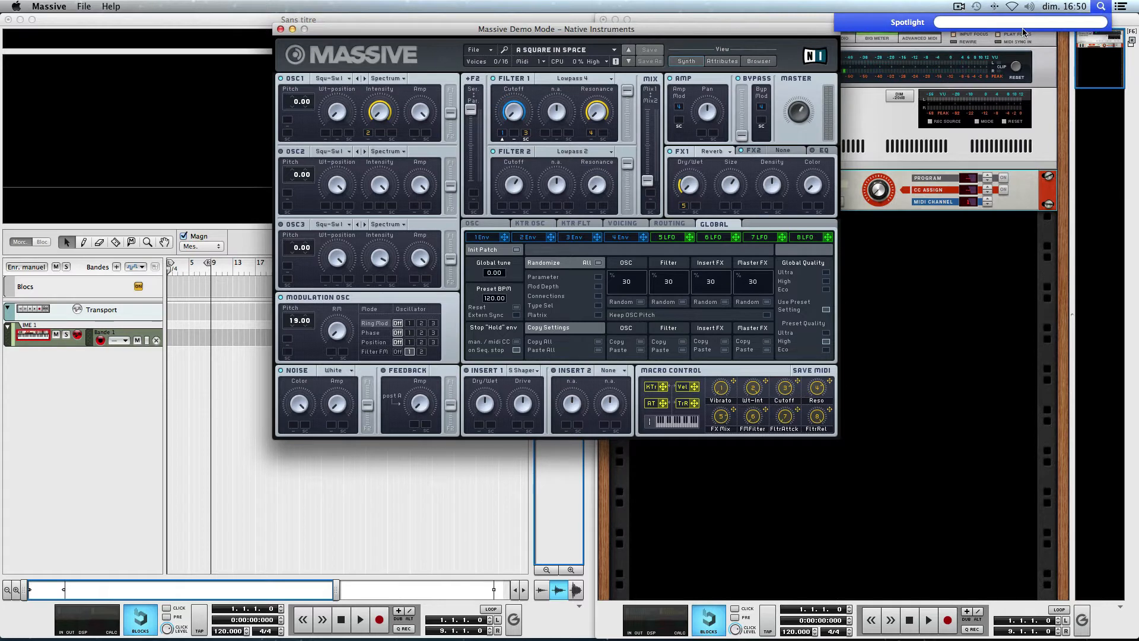
text(midi)
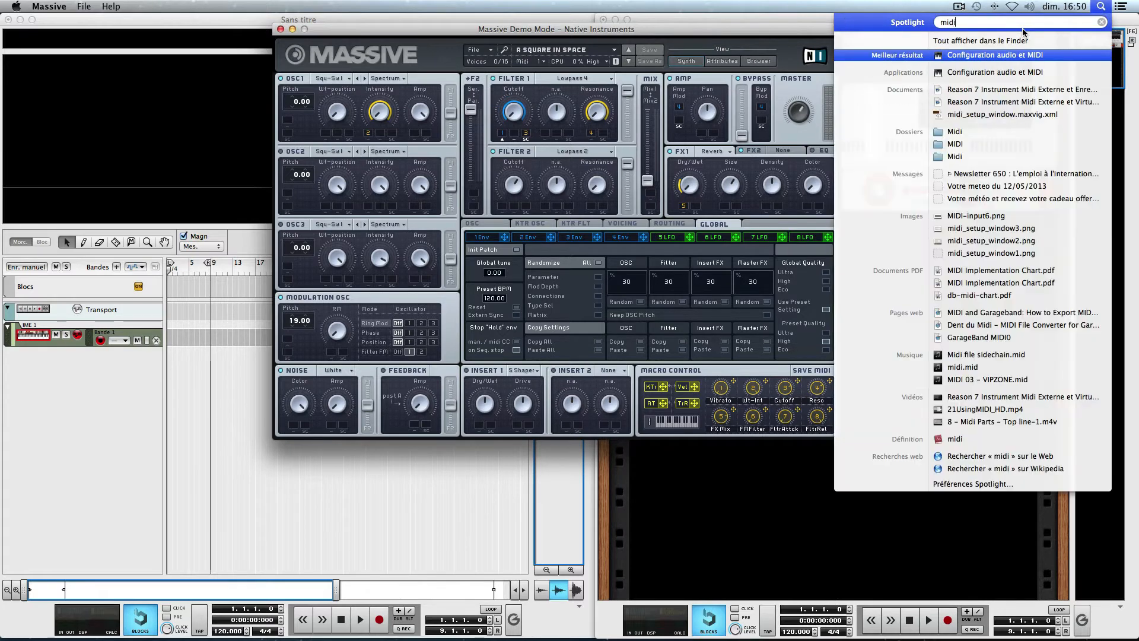
click(1001, 55)
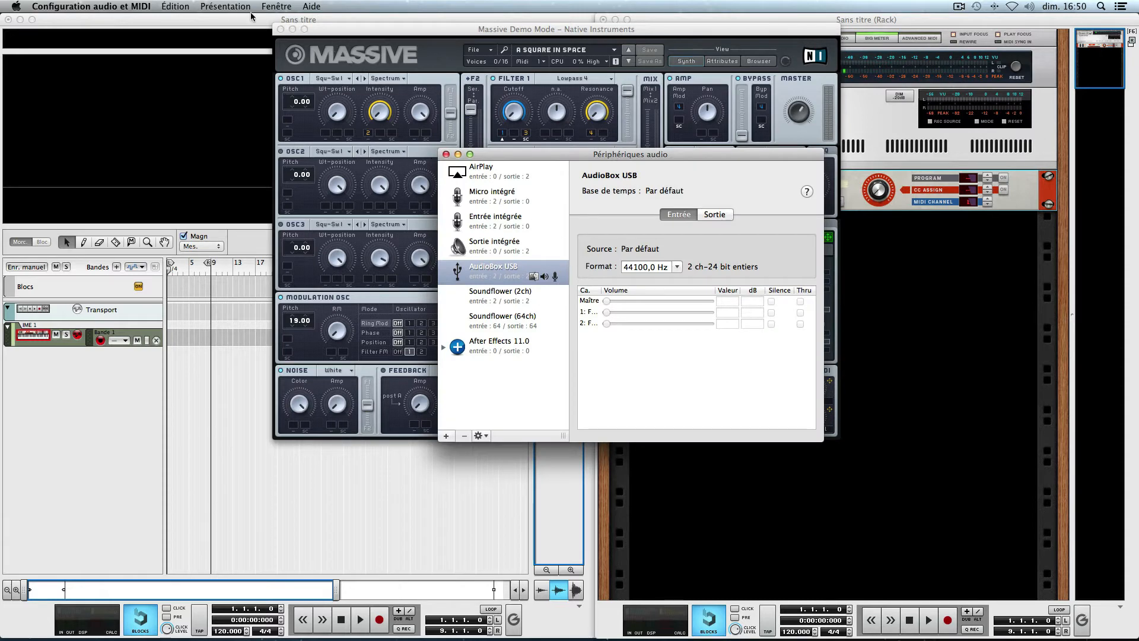
click(446, 155)
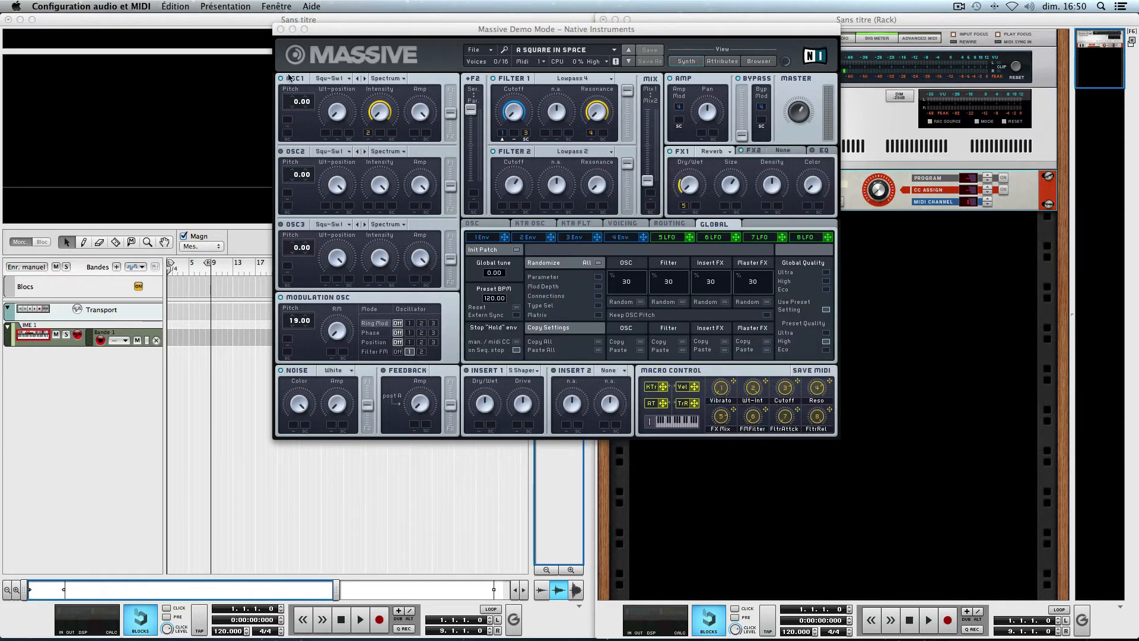
click(226, 7)
mouse_move(275, 6)
click(283, 33)
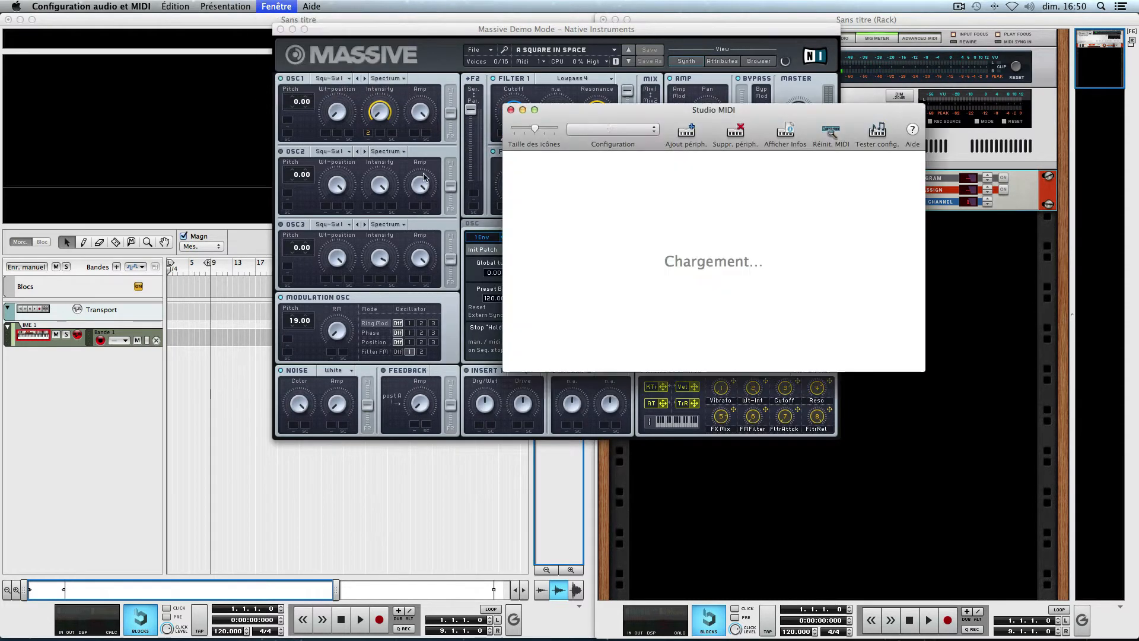
Step: Mark the Gestionnaire IAC device as connected, and close its properties and the MIDI Studio
double_click(550, 183)
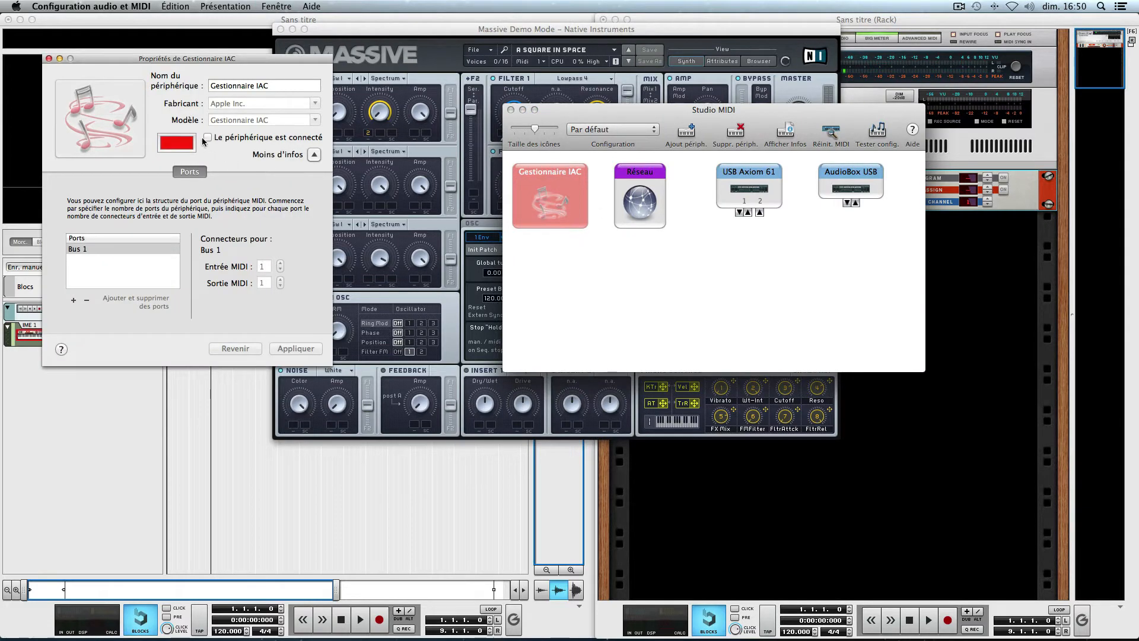
click(207, 138)
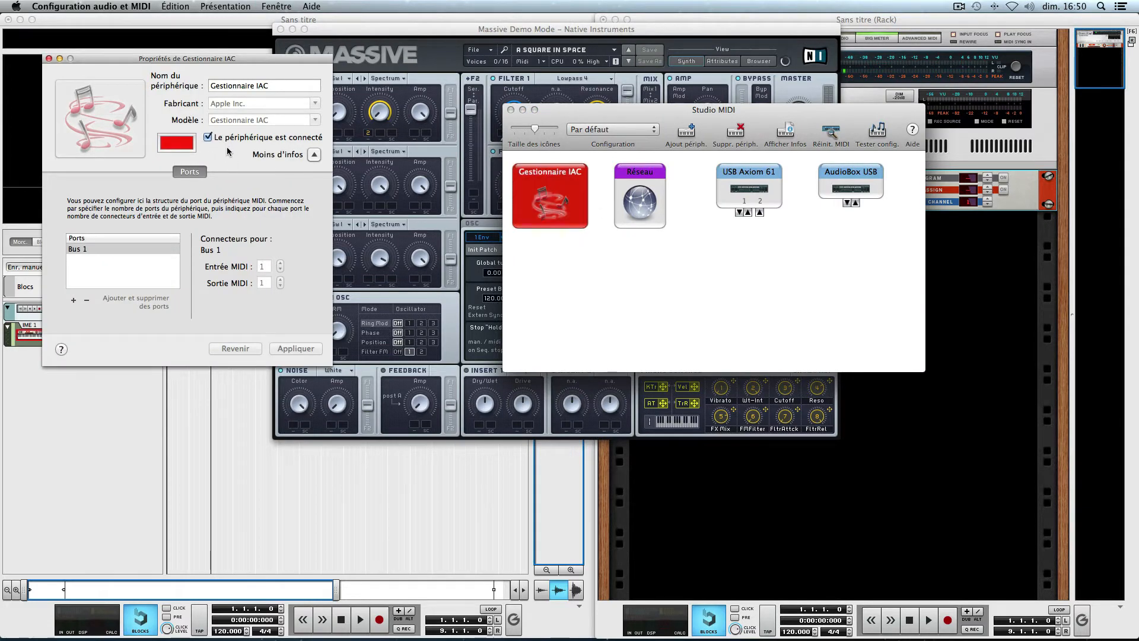
click(49, 59)
click(511, 110)
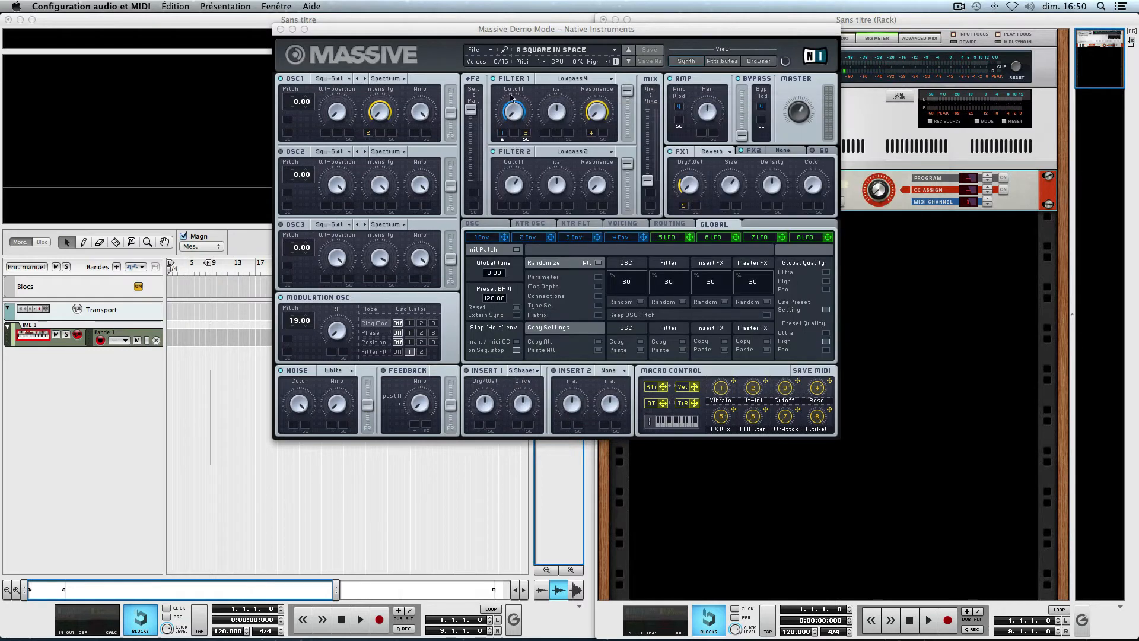
Step: Switch to the Reason rack and set the External MIDI Instrument's output to Gestionnaire IAC Bus 1
click(824, 231)
click(806, 203)
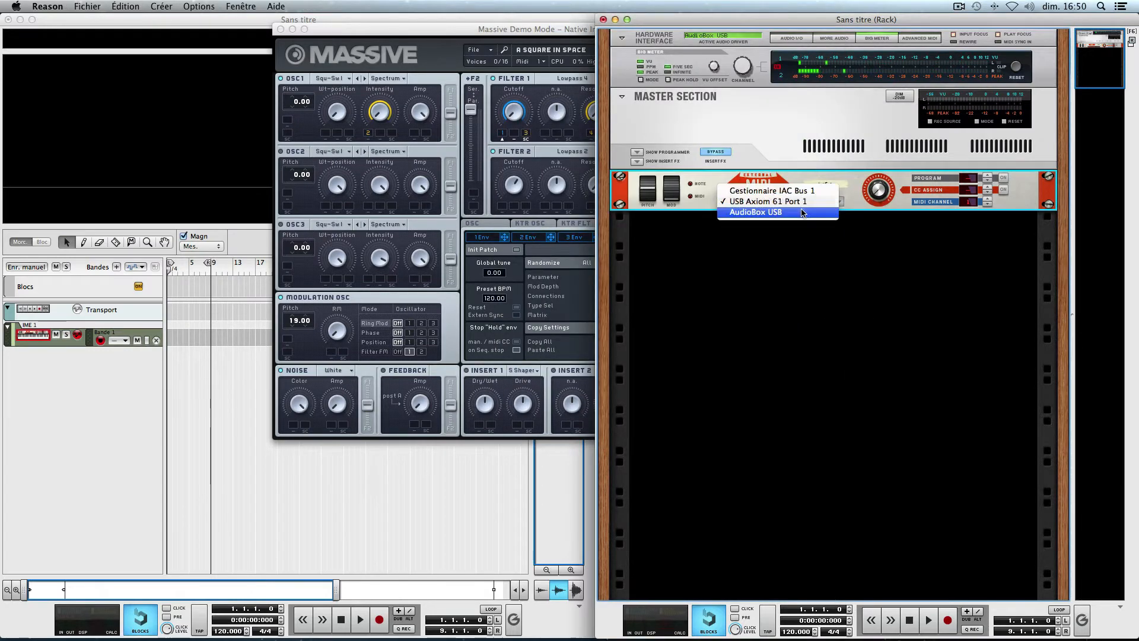
click(798, 191)
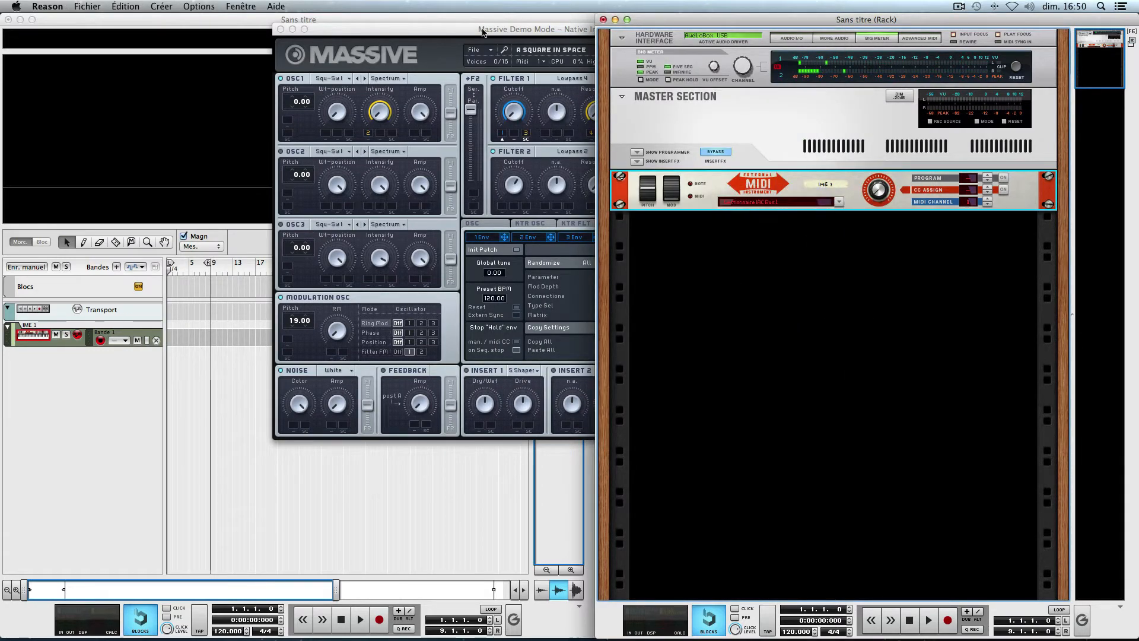
Step: Switch to Massive, set its audio device to AudioBox USB, check the MIDI inputs and accept the setup
click(460, 151)
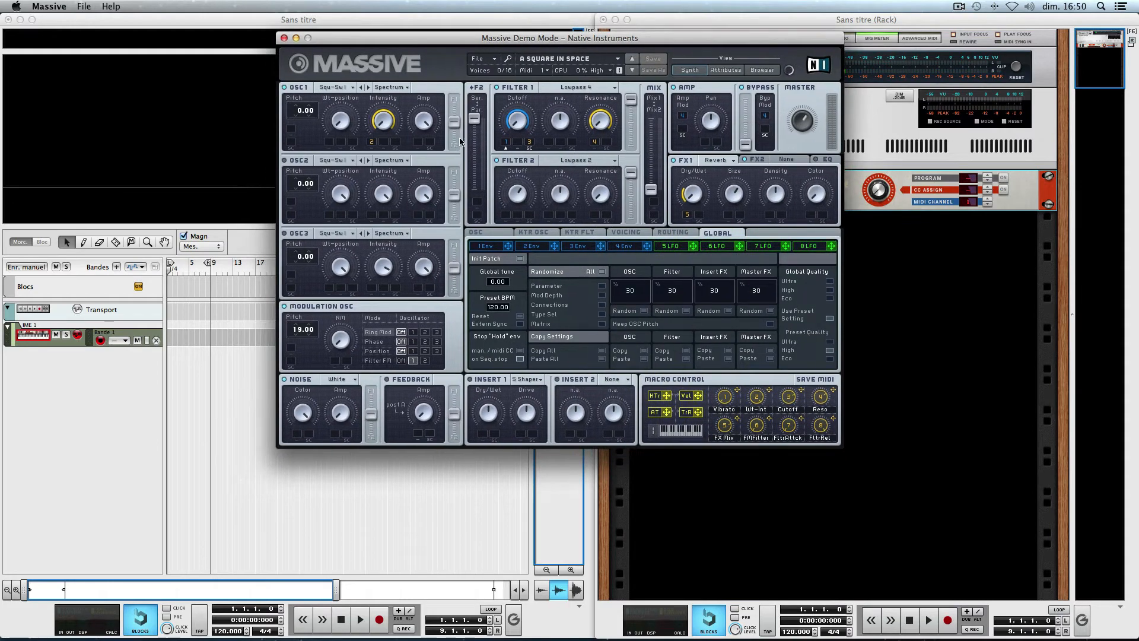
click(478, 58)
click(485, 88)
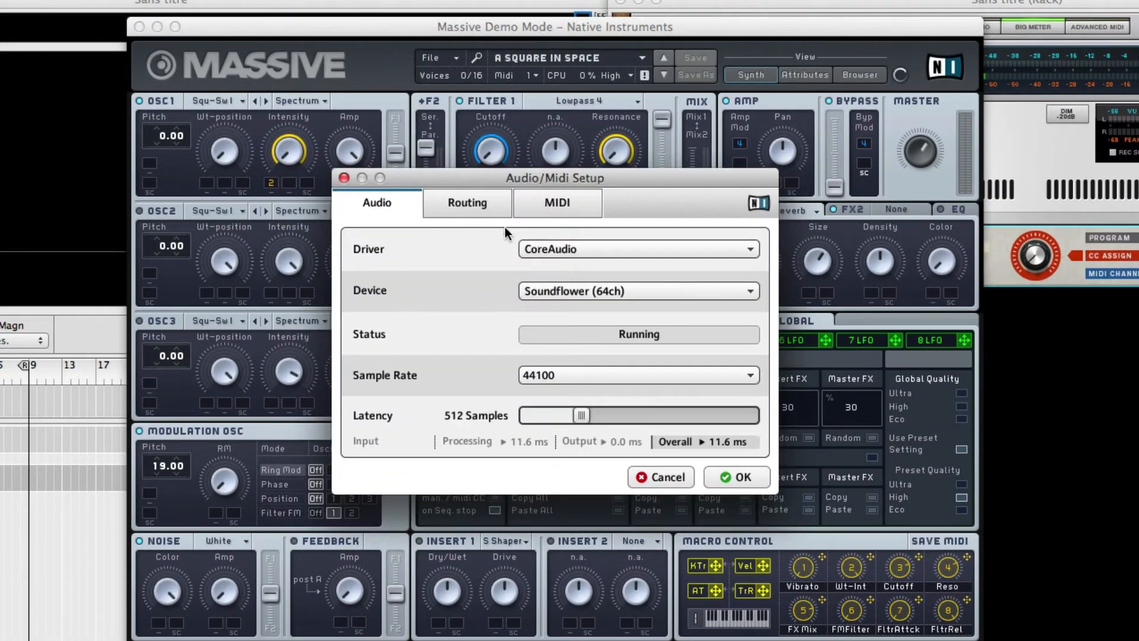
click(521, 291)
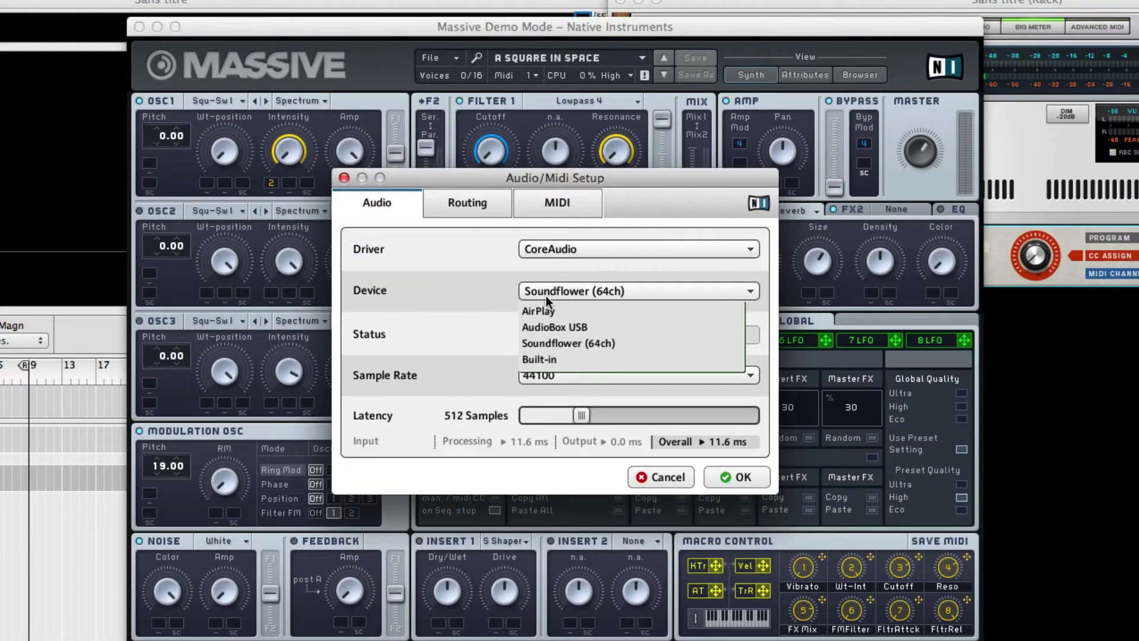
click(545, 331)
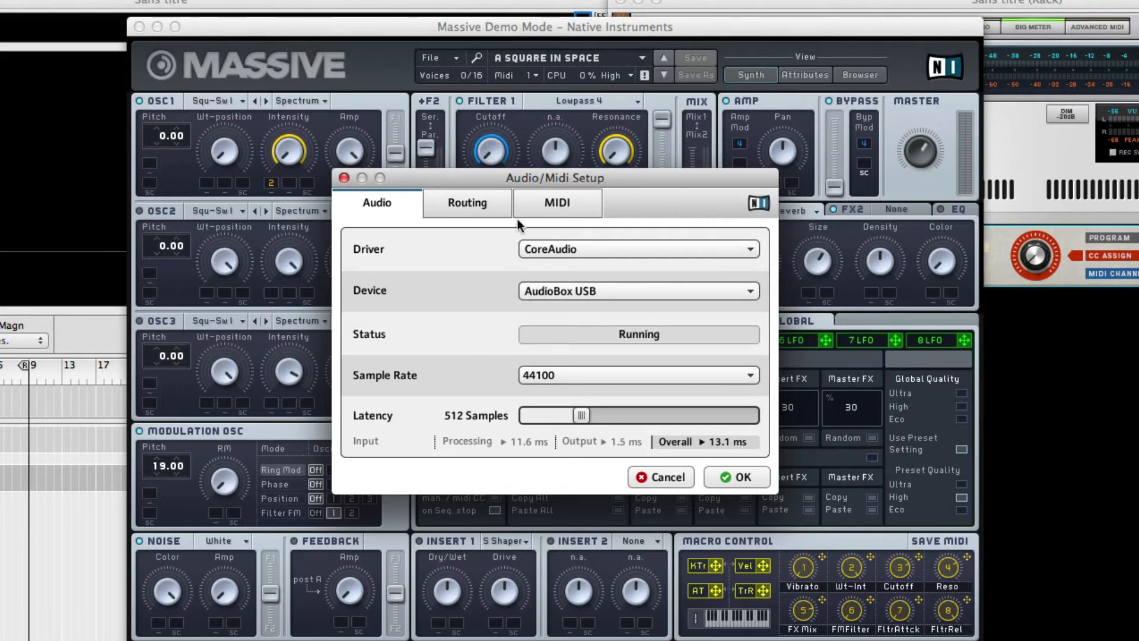
click(552, 212)
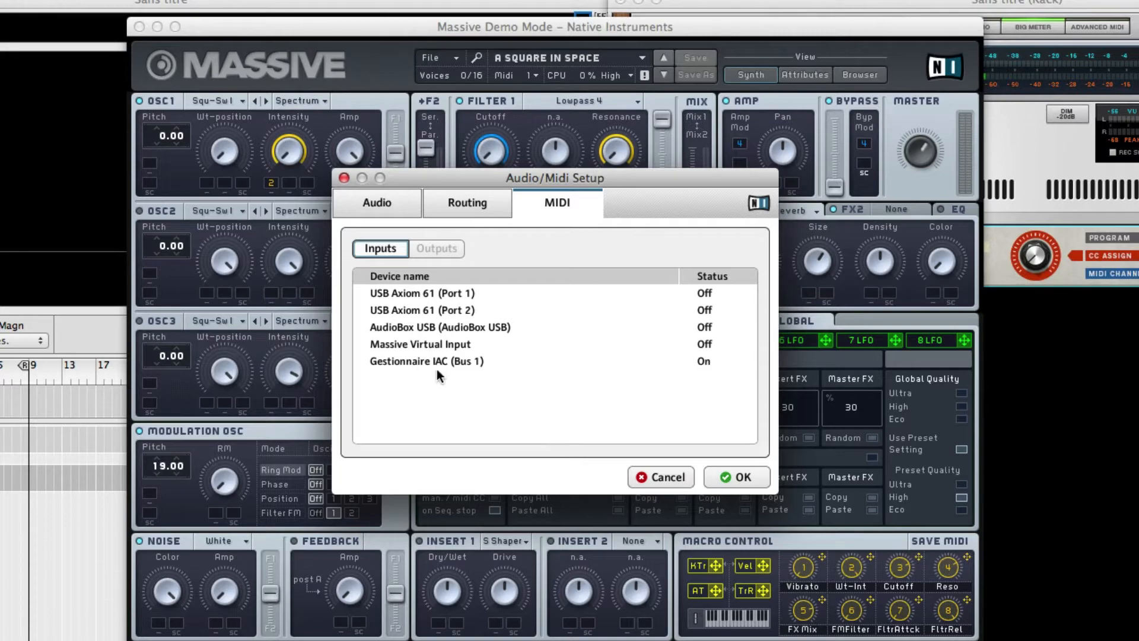
click(742, 477)
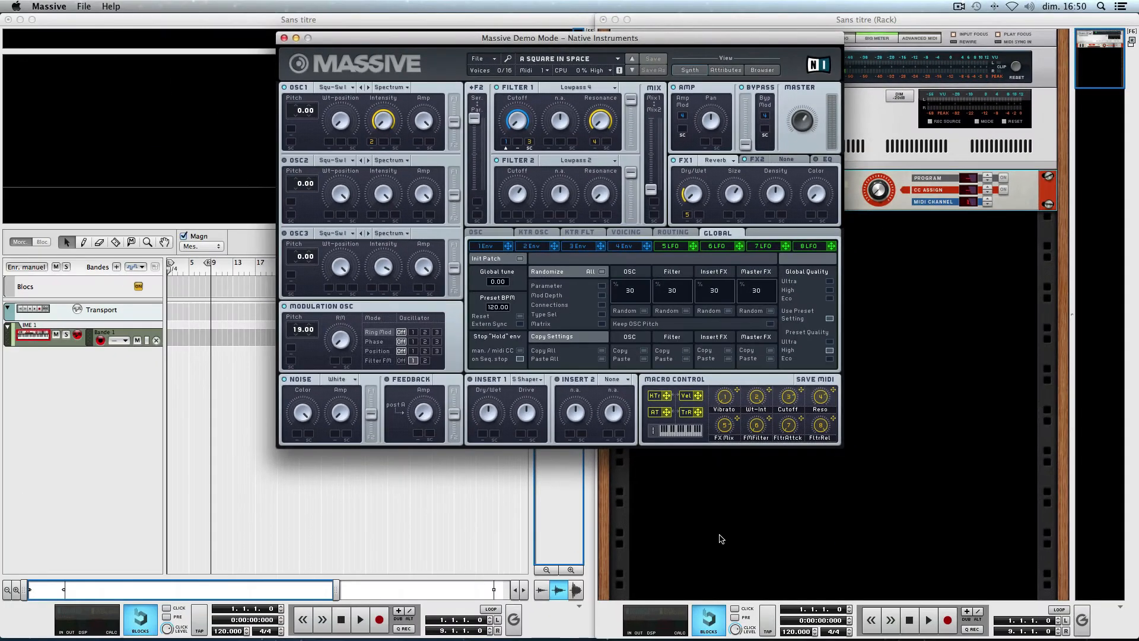
Step: Alternate between the Reason rack and the Massive window to check that Massive responds to incoming notes
click(718, 520)
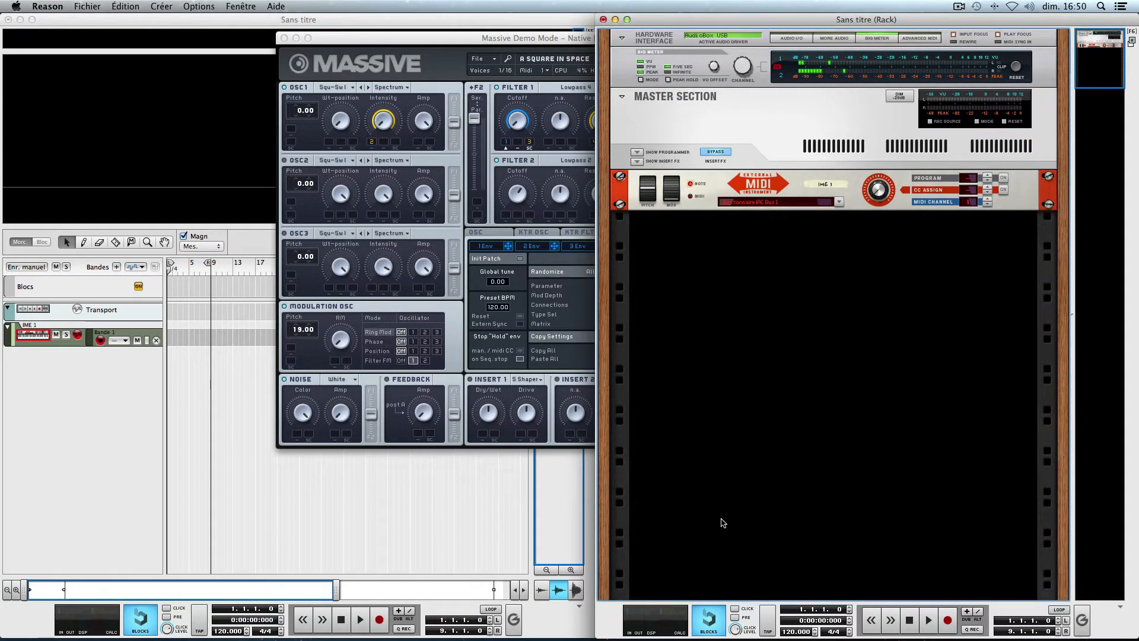
click(503, 40)
drag(503, 40, 532, 79)
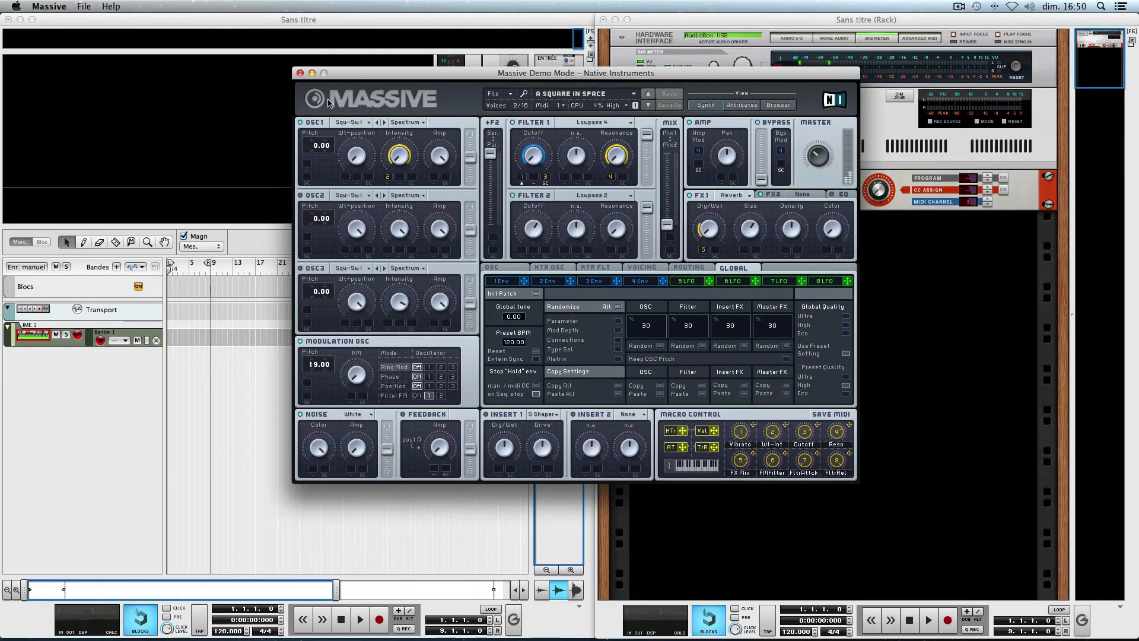
click(930, 335)
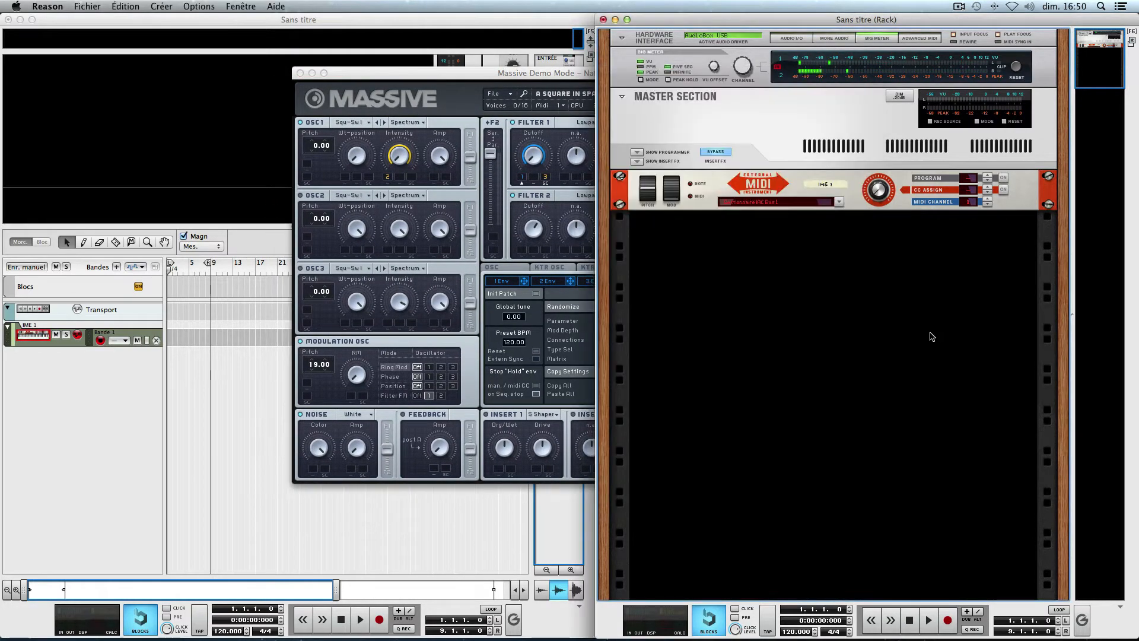
Step: Turn on the precount in Reason's sequencer and record a short MIDI clip on the IME 1 track from bar 1
click(229, 467)
scroll(380, 455, up, 7)
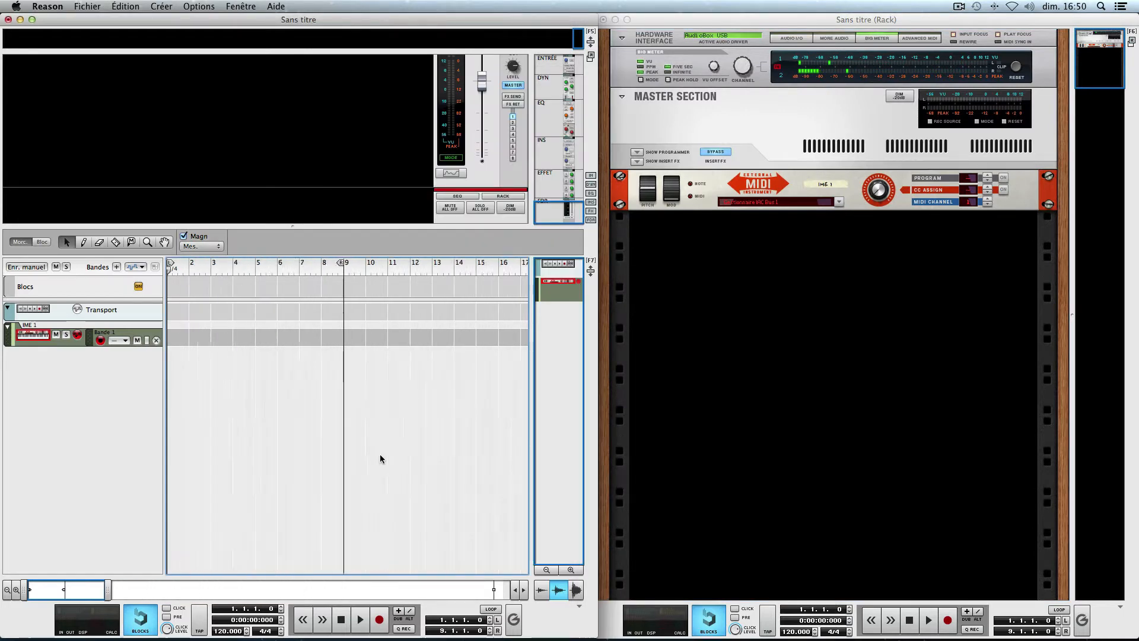
scroll(380, 455, up, 5)
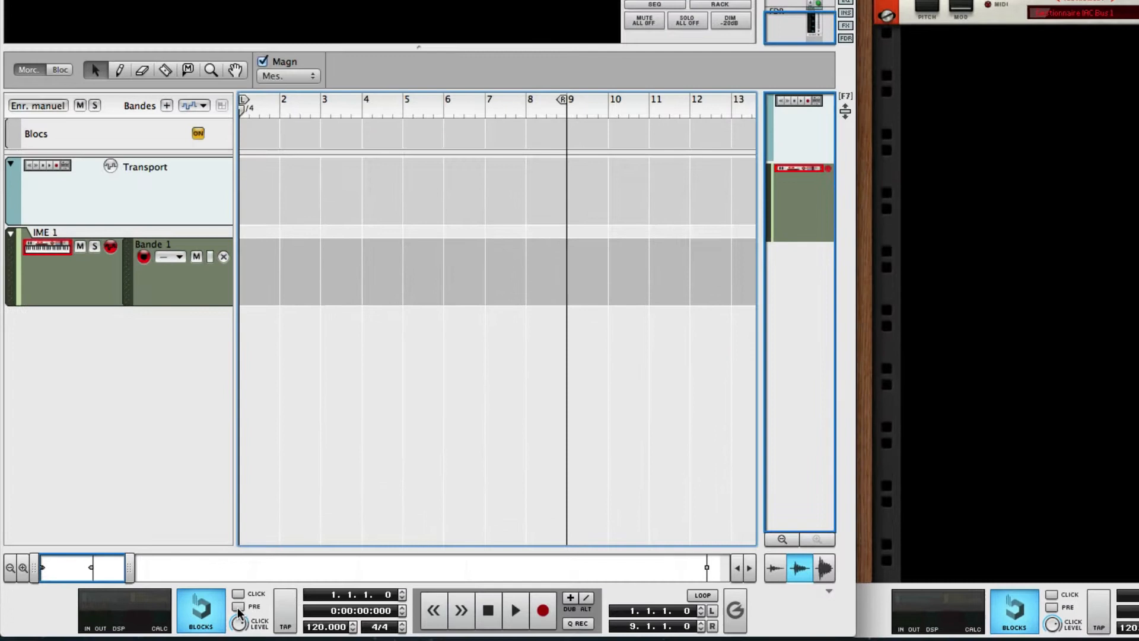
click(238, 607)
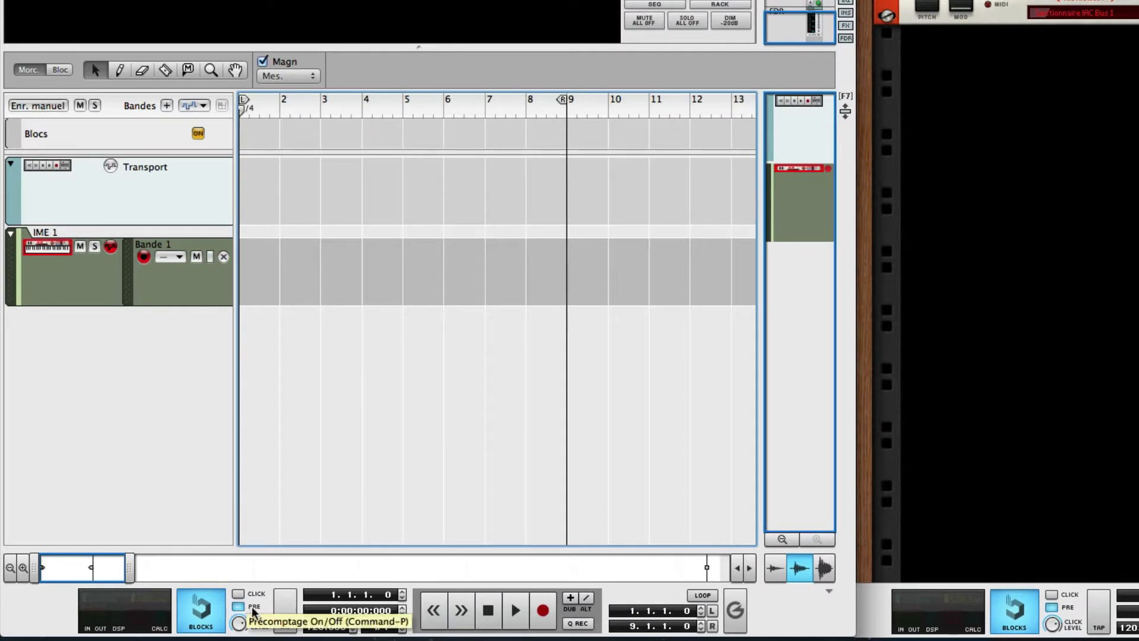
click(552, 622)
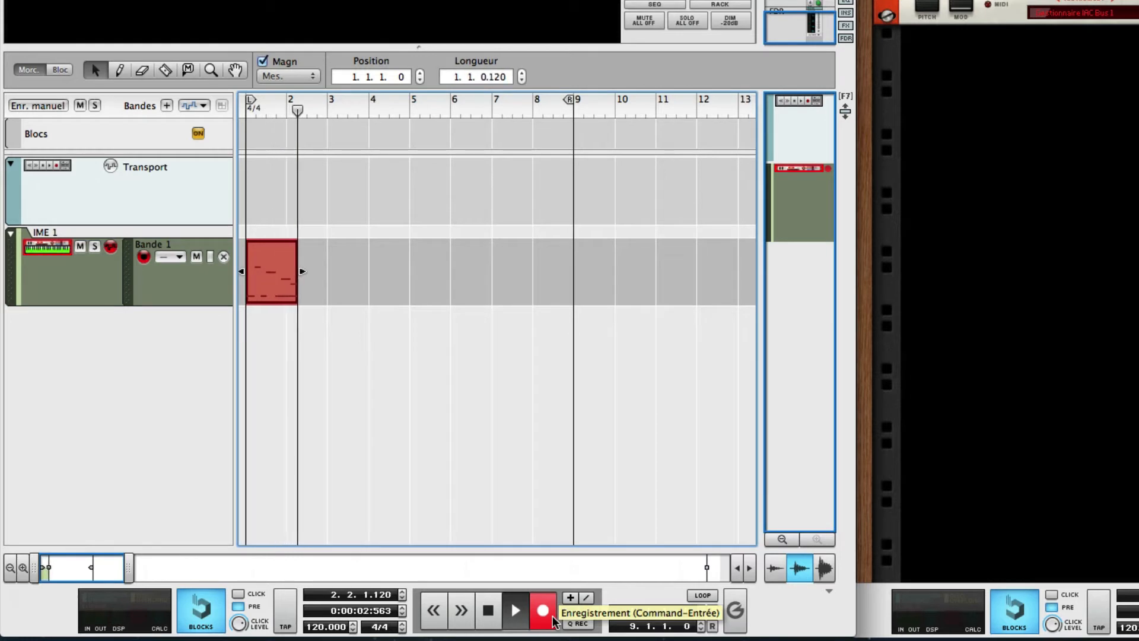
click(553, 620)
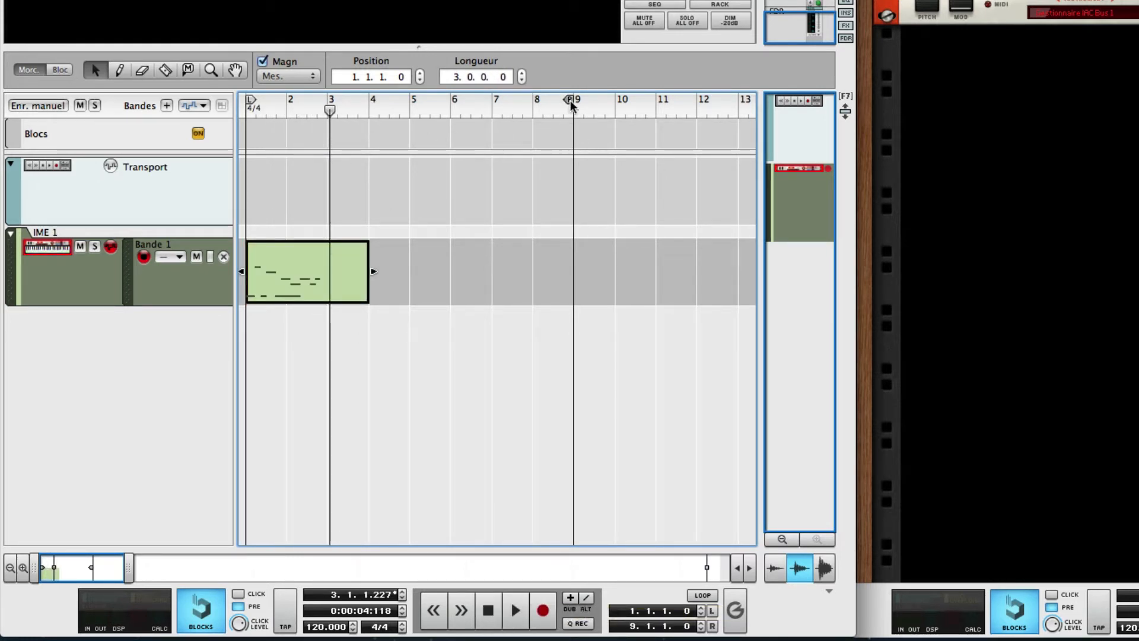
Step: Move the right locator to bar 3 and shorten the recorded clip to two bars
drag(571, 100, 325, 100)
drag(373, 272, 328, 272)
Step: Set the loop to the selected clip and start playback, stopping it once the clip has been heard
scroll(359, 249, up, 3)
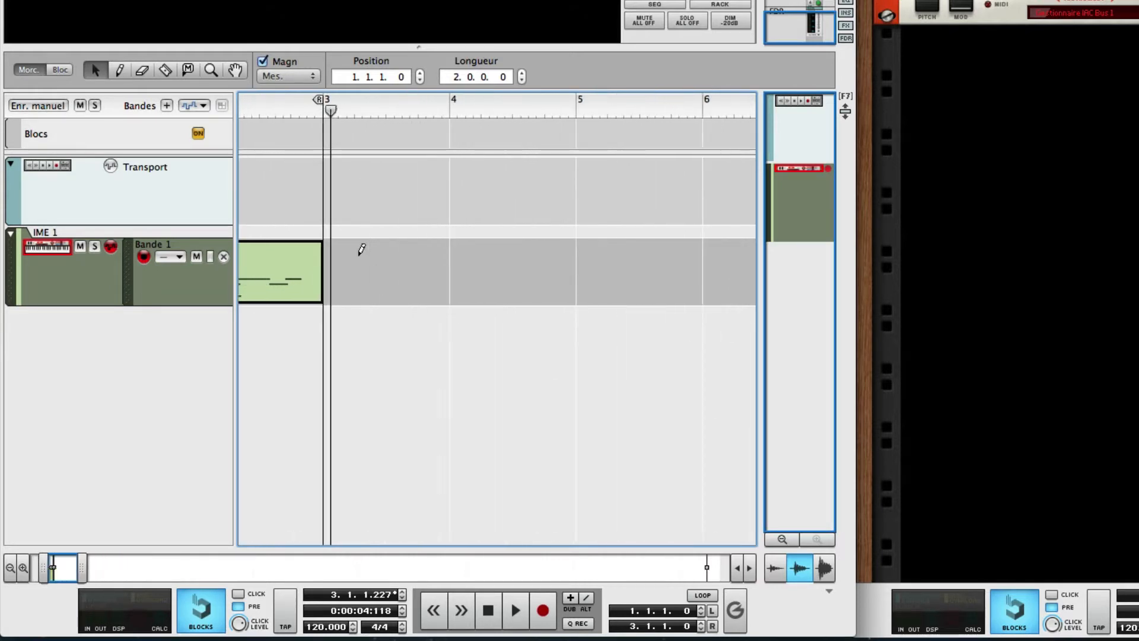
right_click(369, 256)
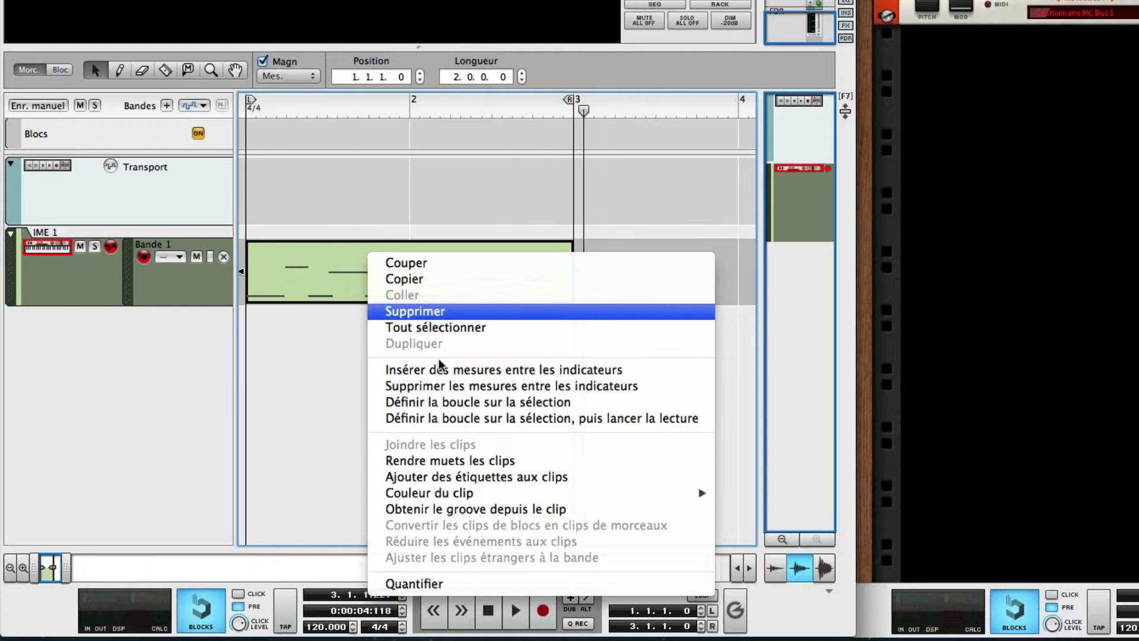
click(509, 418)
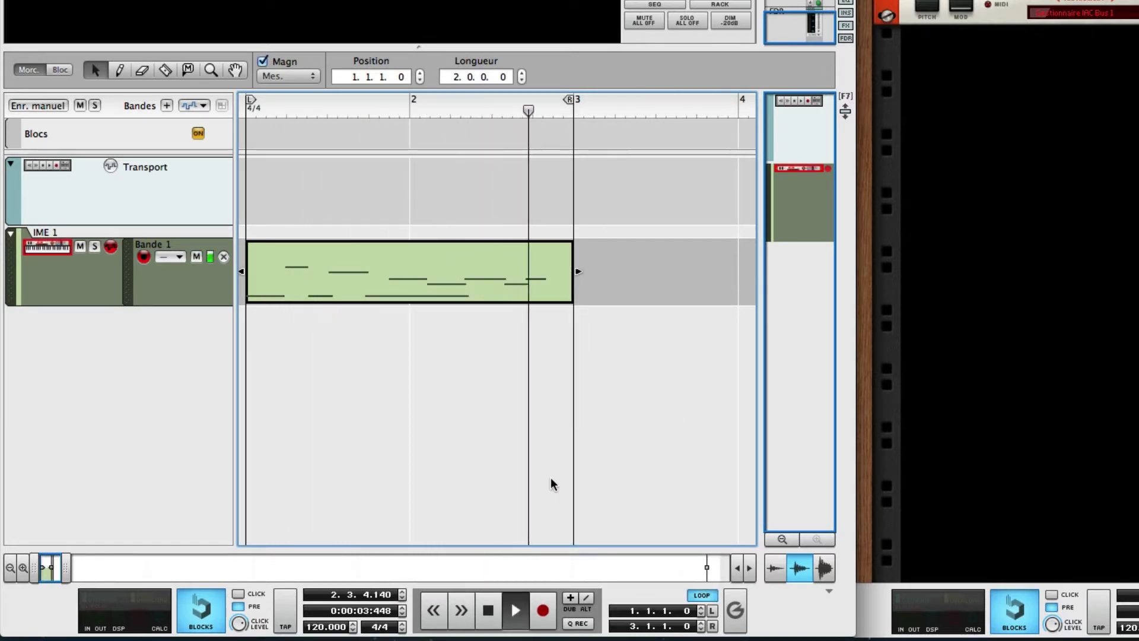
key(space)
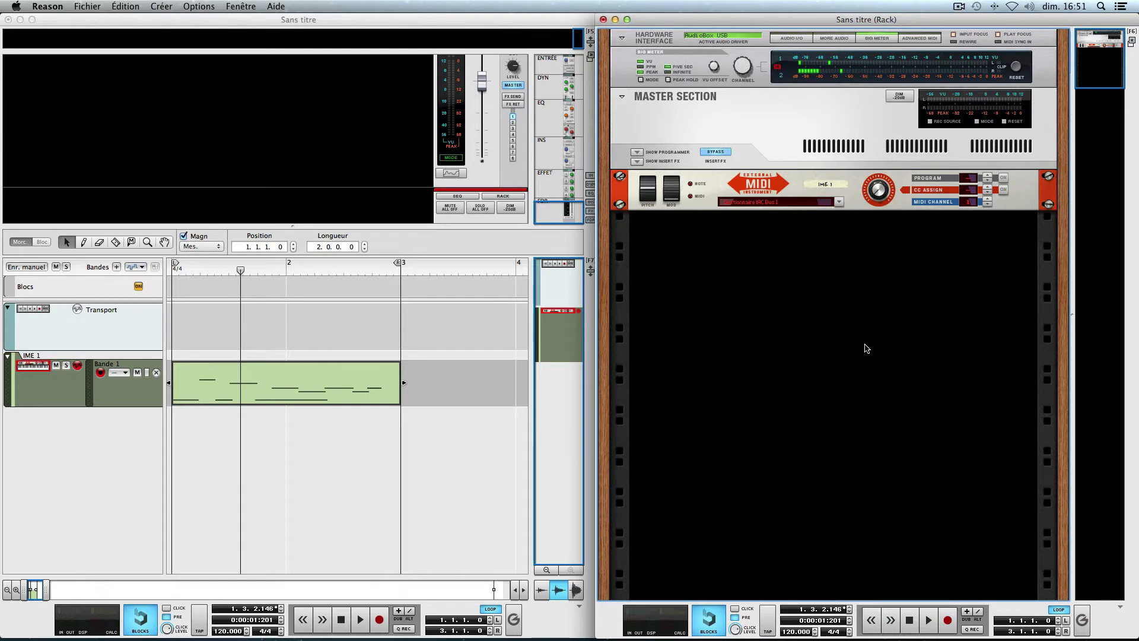
Step: Switch to Google Chrome
mouse_move(795, 620)
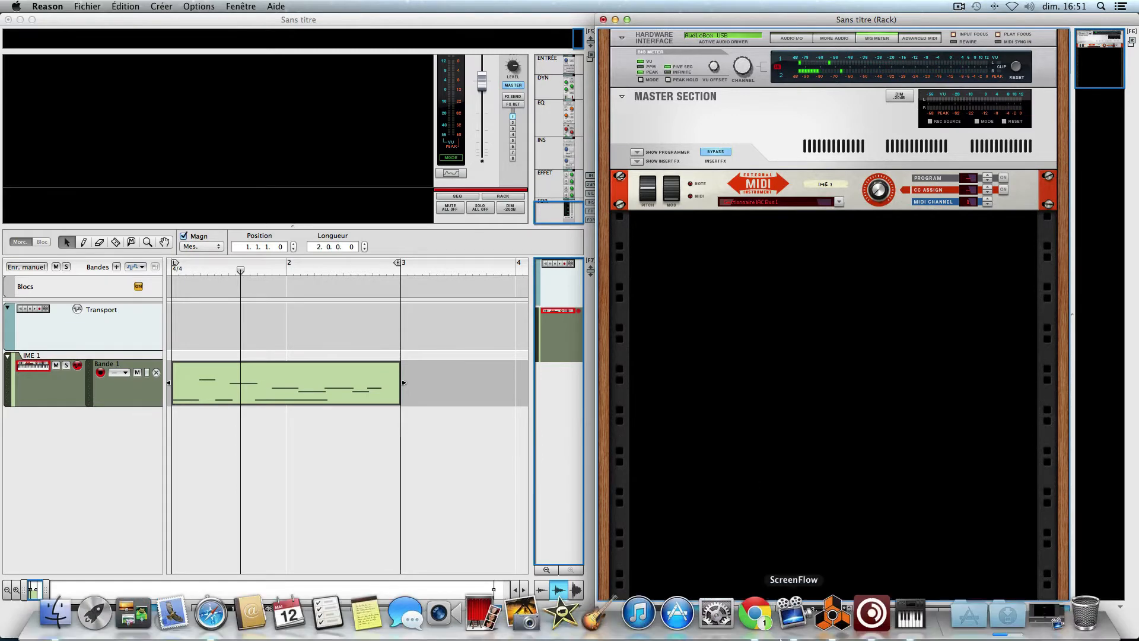
click(752, 613)
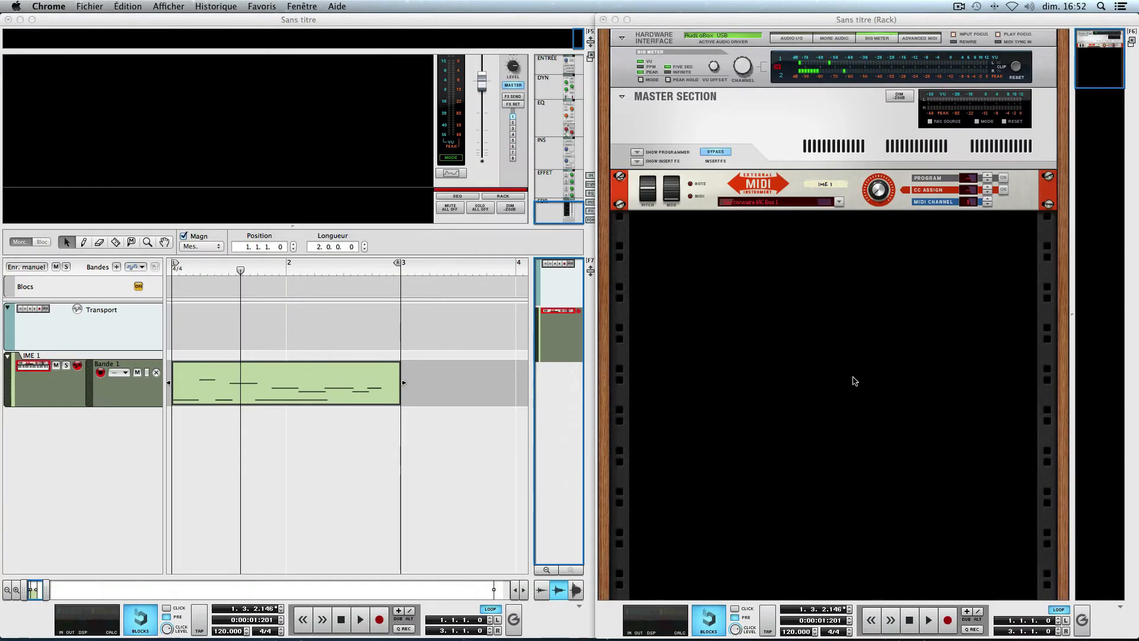
Step: Switch to Audio MIDI Setup, display the audio devices window to examine the installed devices, and close it to return to Reason
click(854, 381)
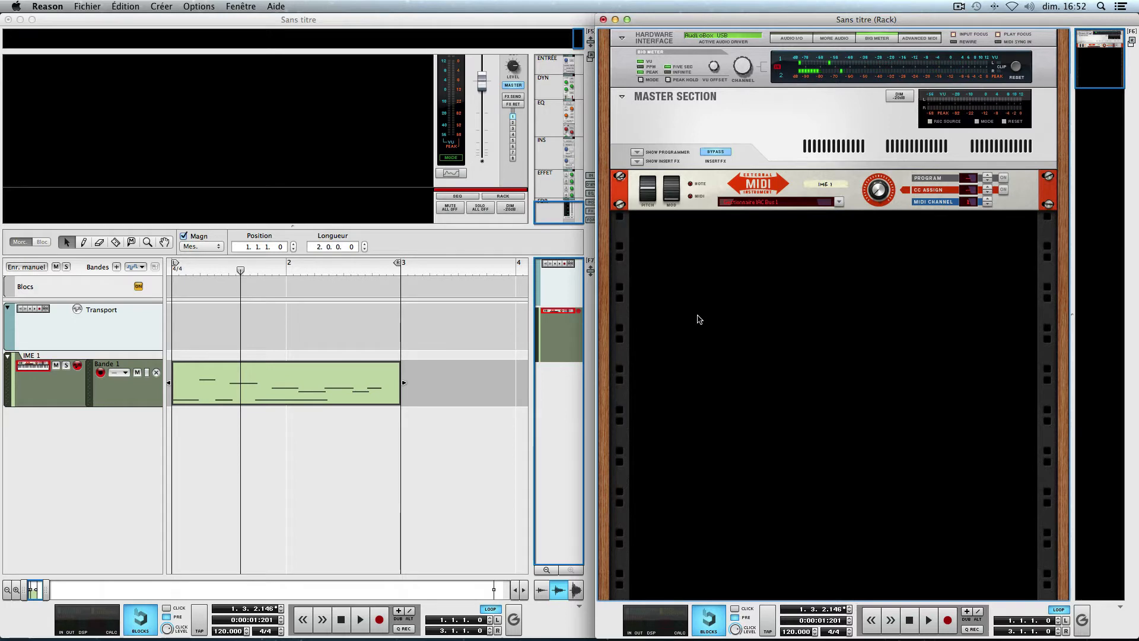
click(895, 617)
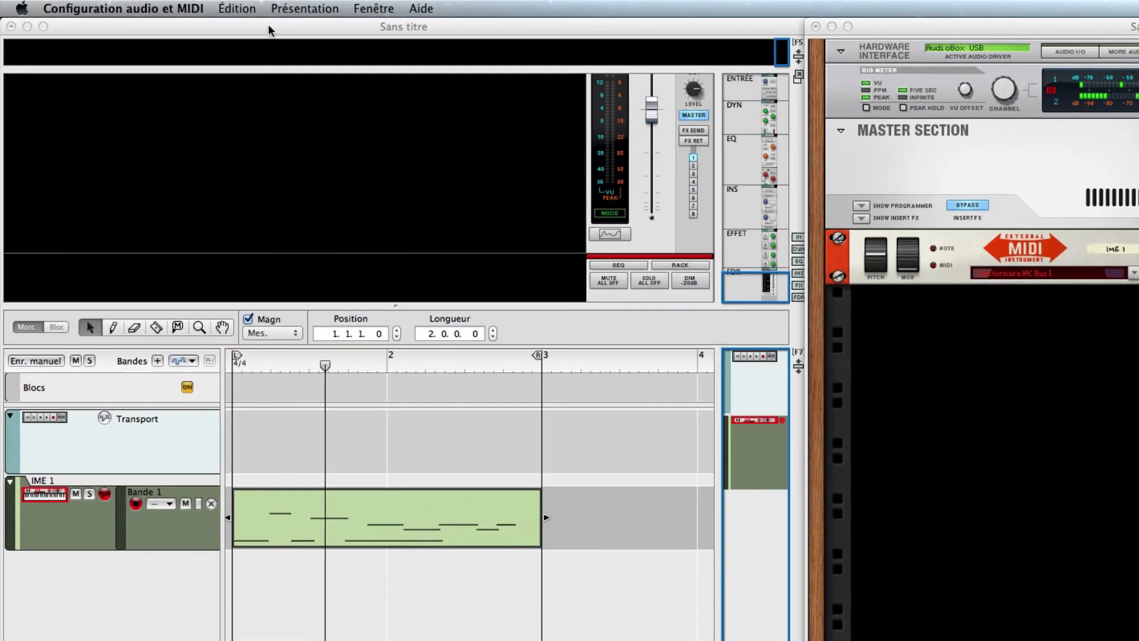
click(373, 8)
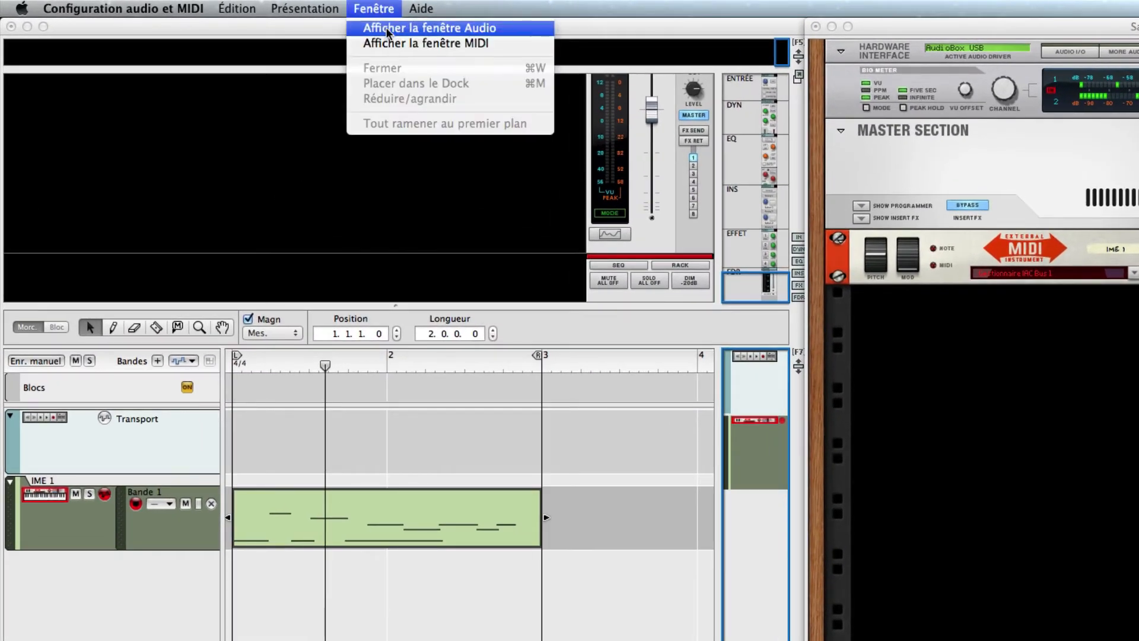
click(379, 28)
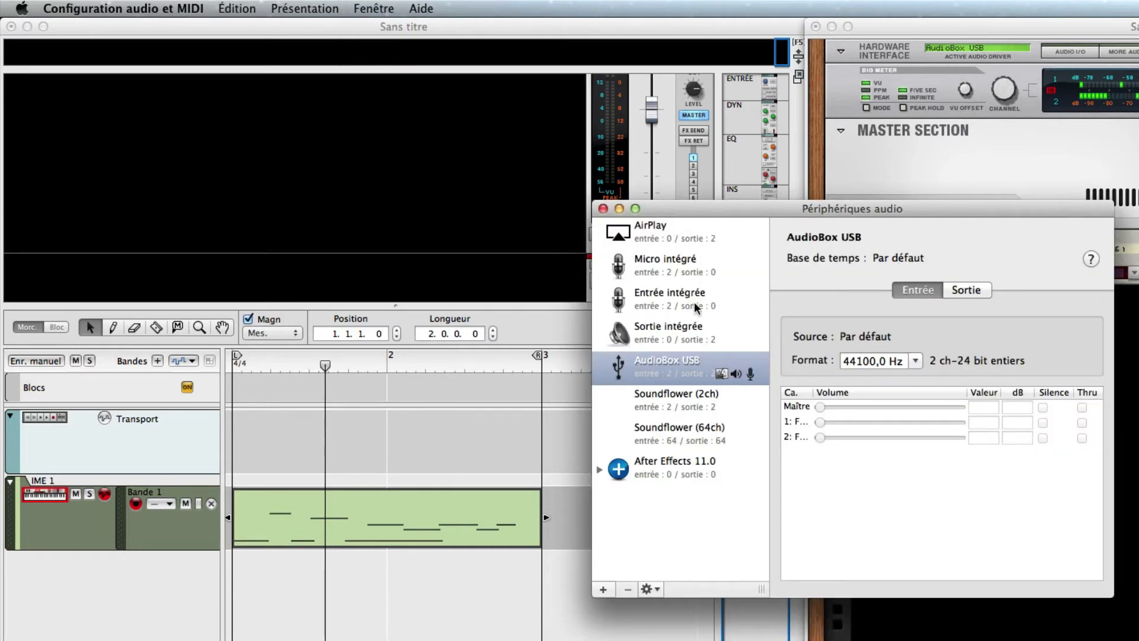
click(603, 208)
click(938, 422)
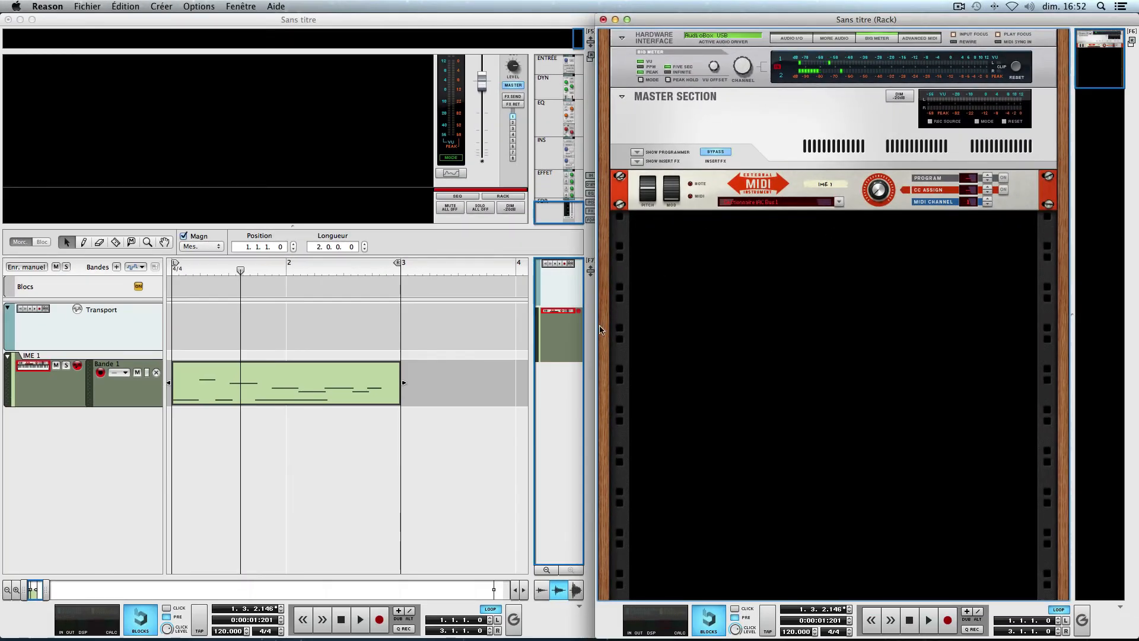
Step: Play the looped clip briefly and add an audio track below the IME 1 track
key(space)
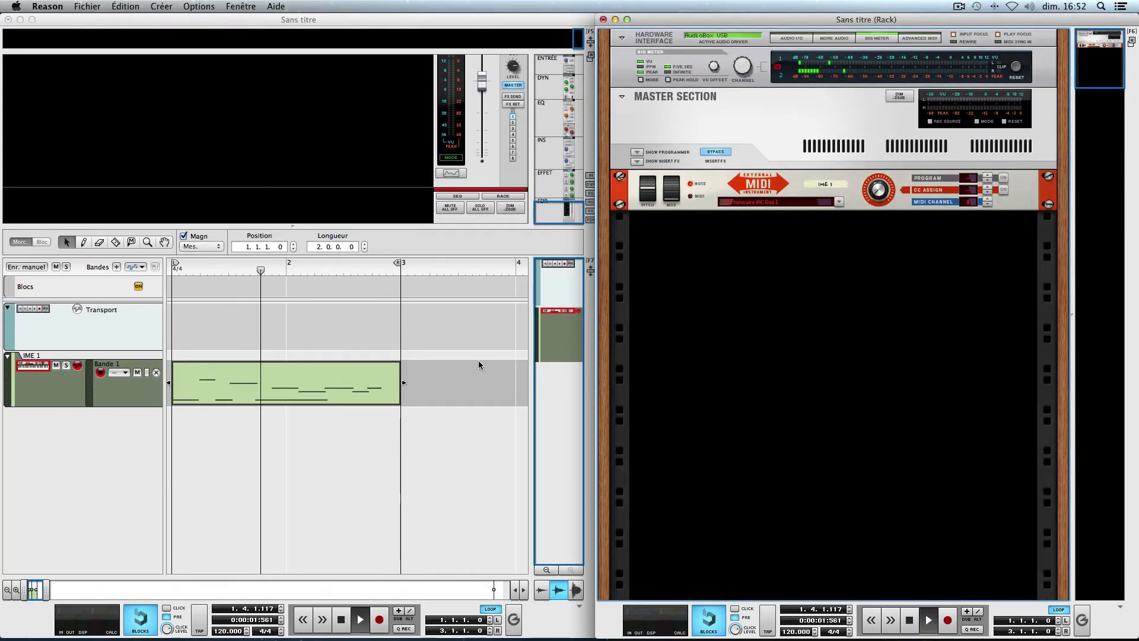
key(space)
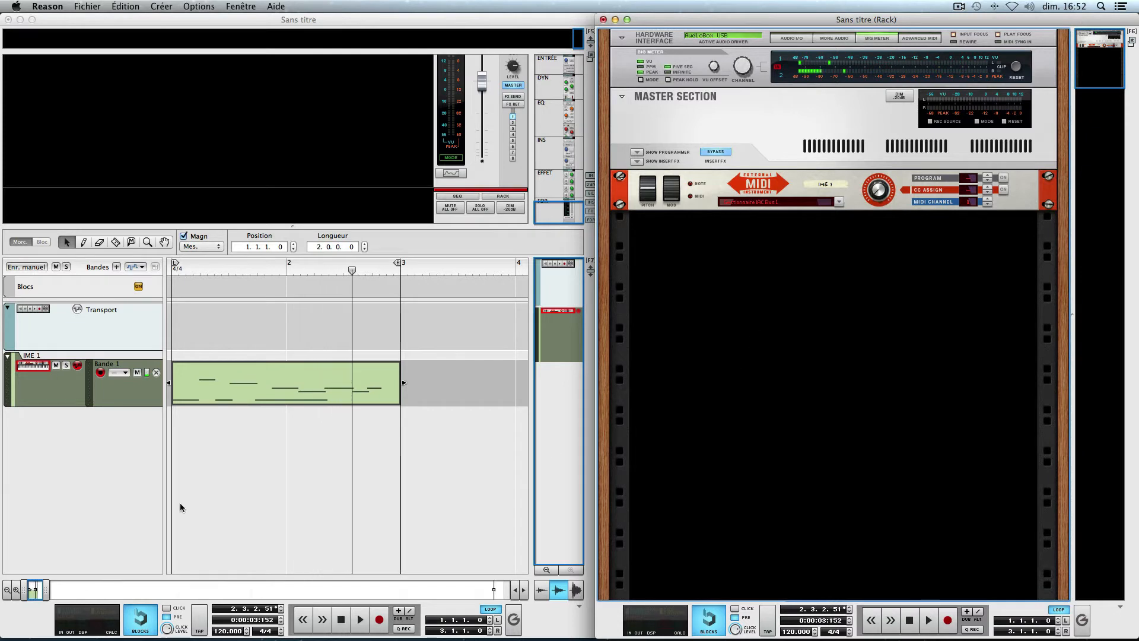
click(105, 439)
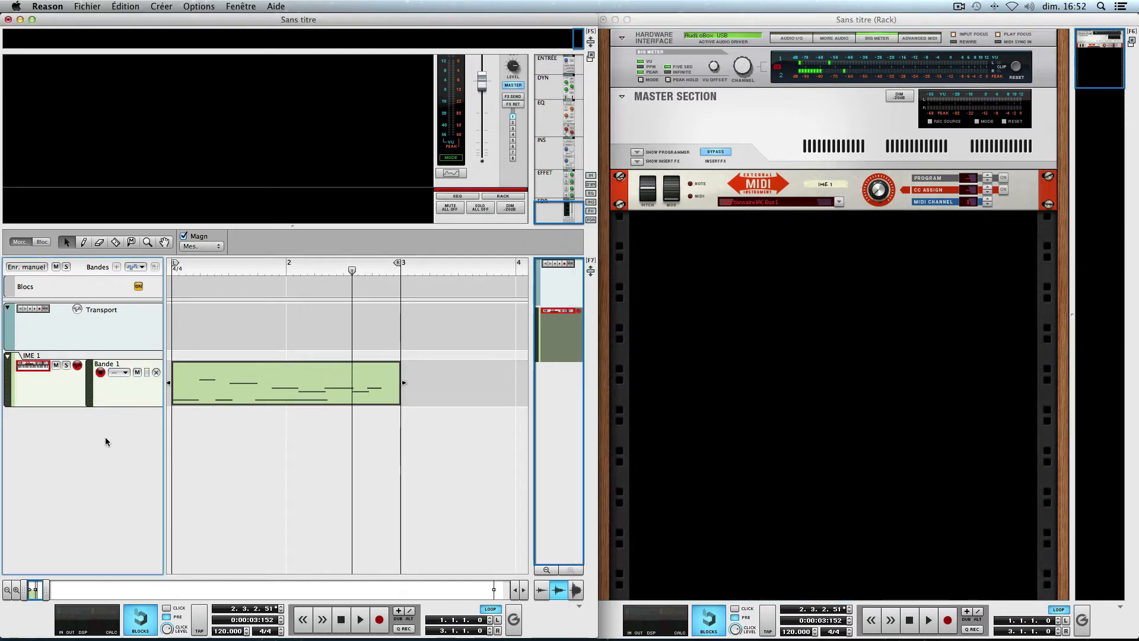
key(super+t)
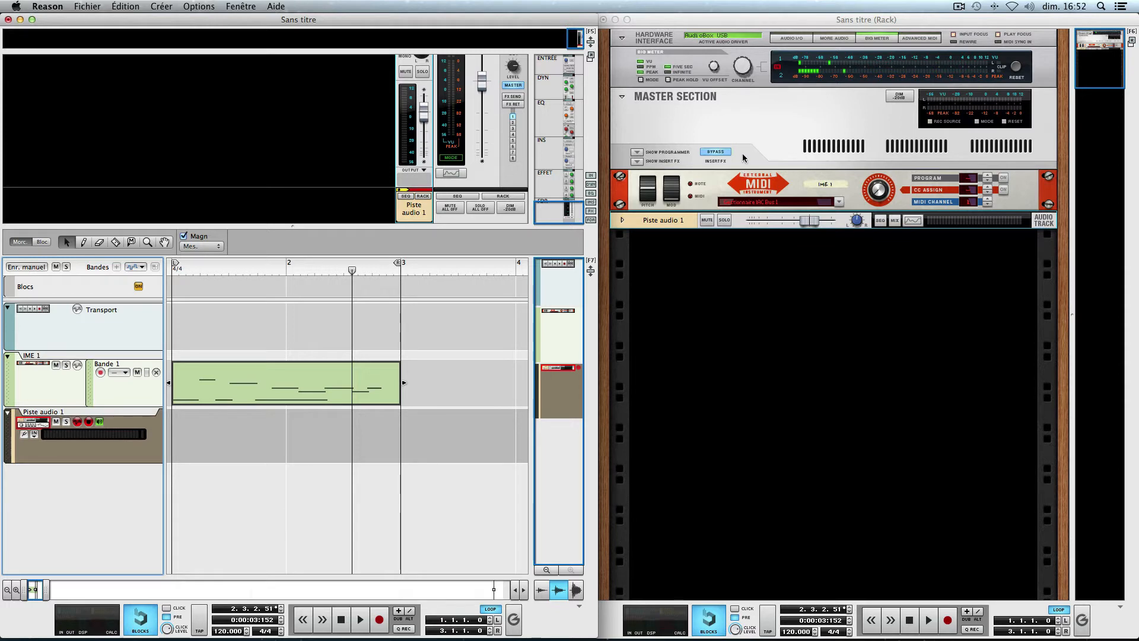
Step: Switch to Massive and set its audio device to Soundflower (64ch) in the Audio and MIDI Settings
mouse_move(844, 637)
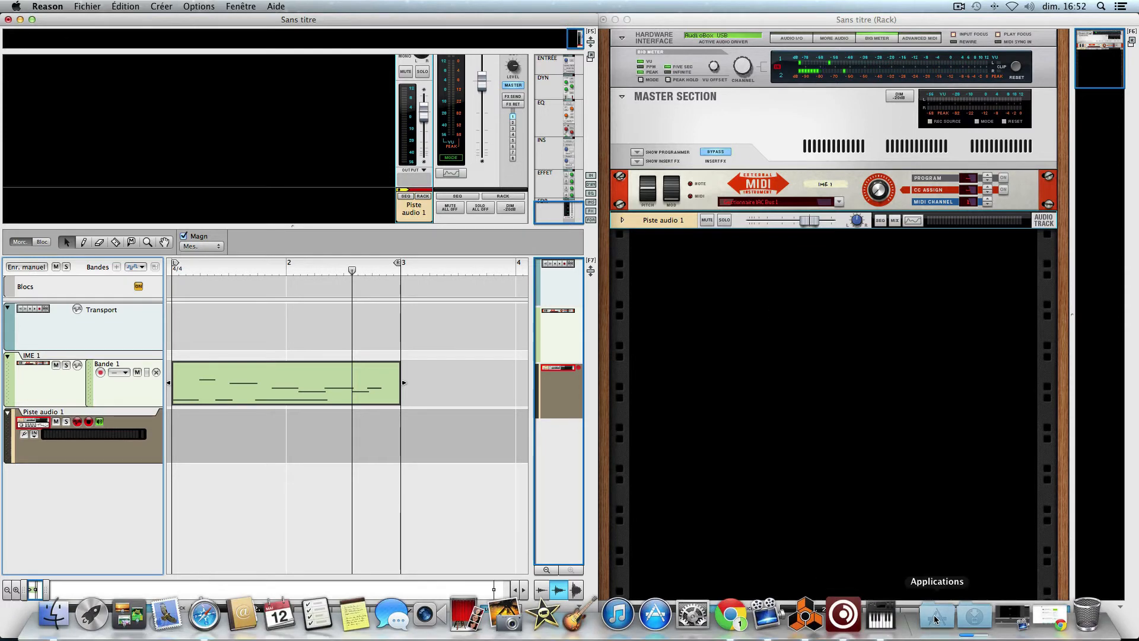
click(832, 618)
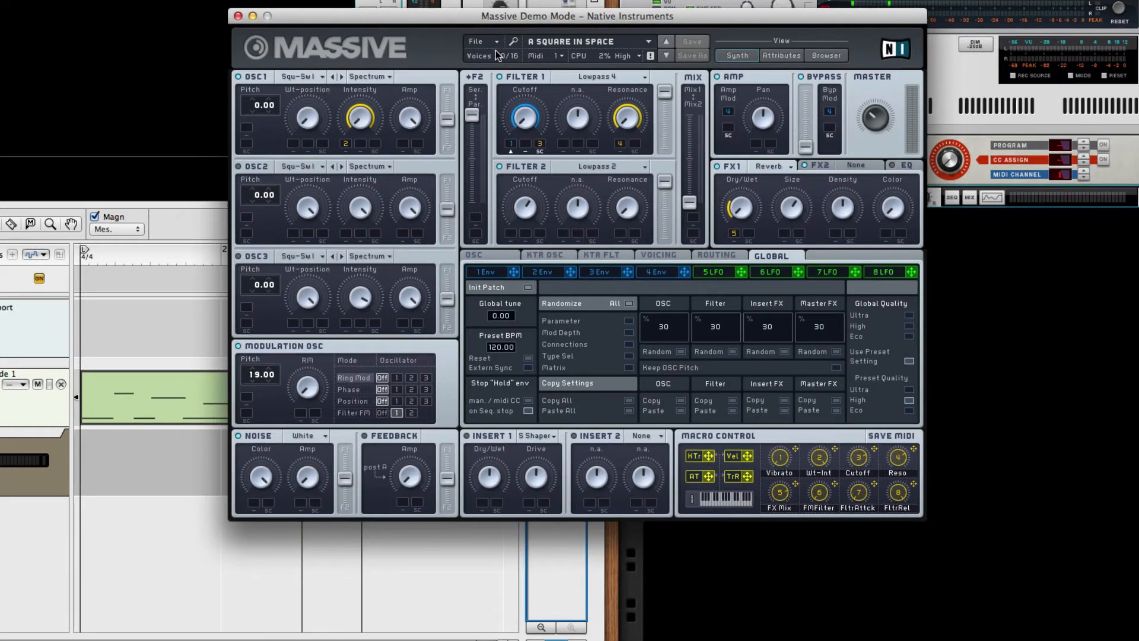
click(496, 100)
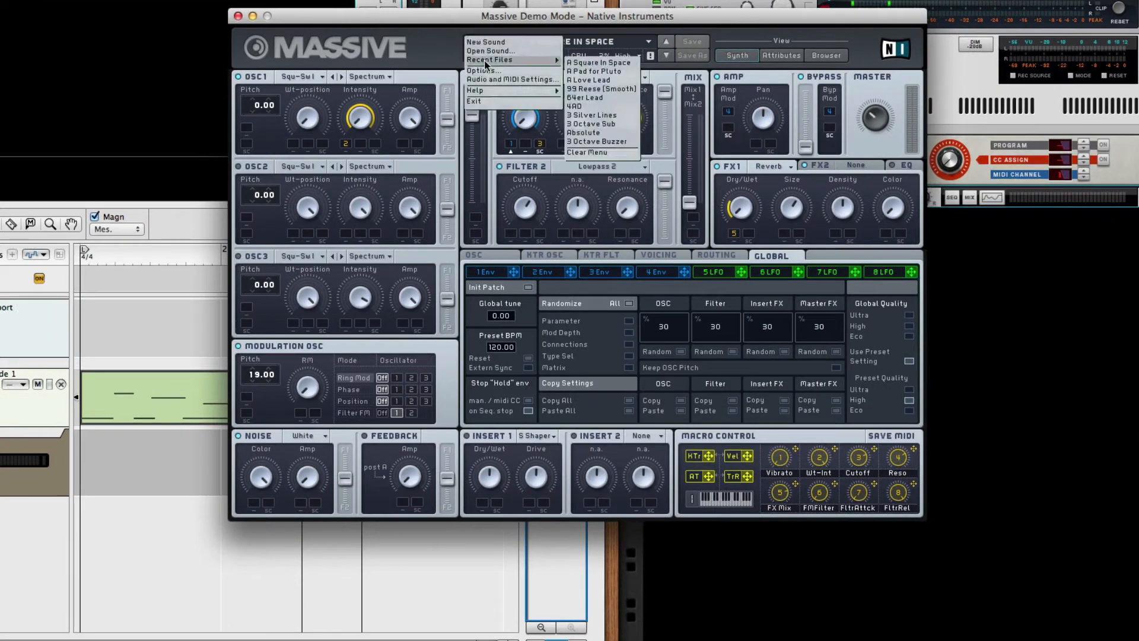
click(483, 80)
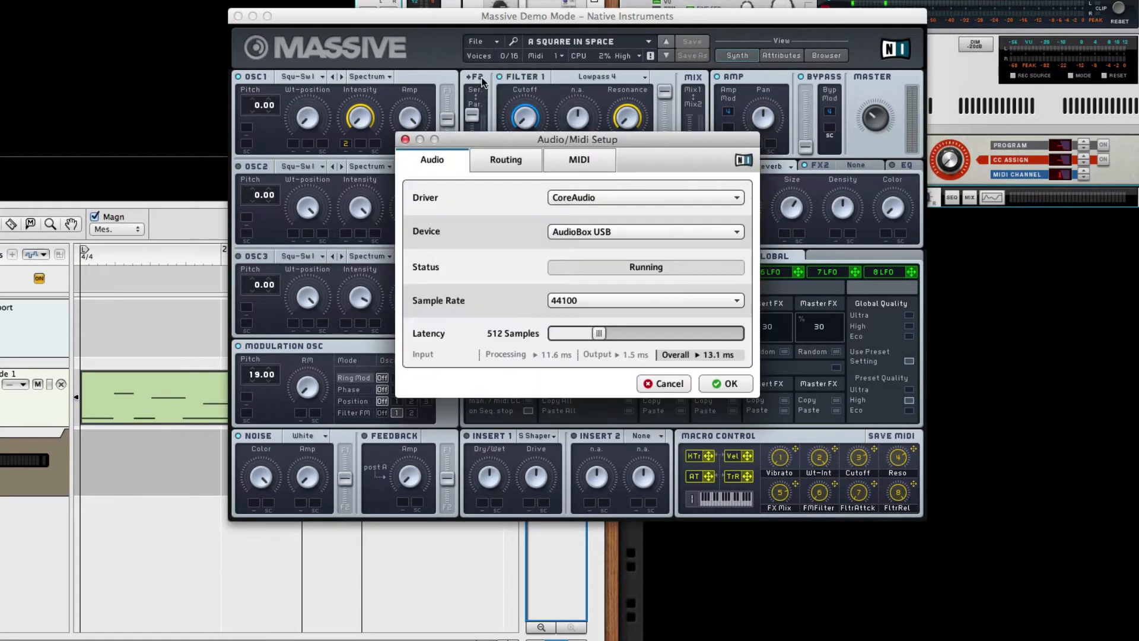
click(578, 234)
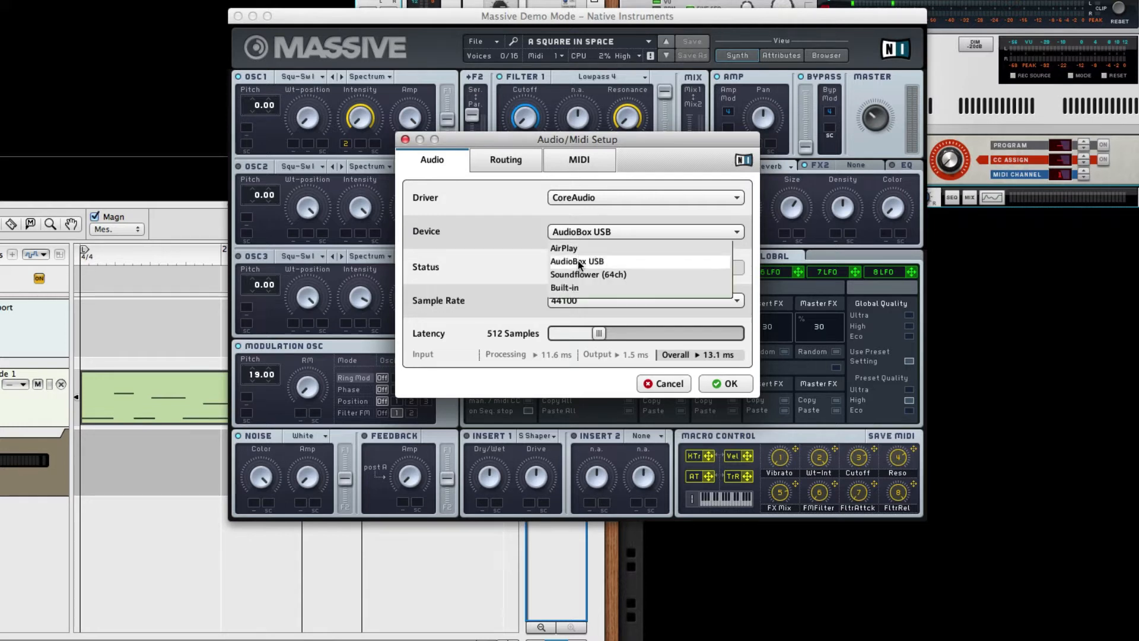
click(610, 275)
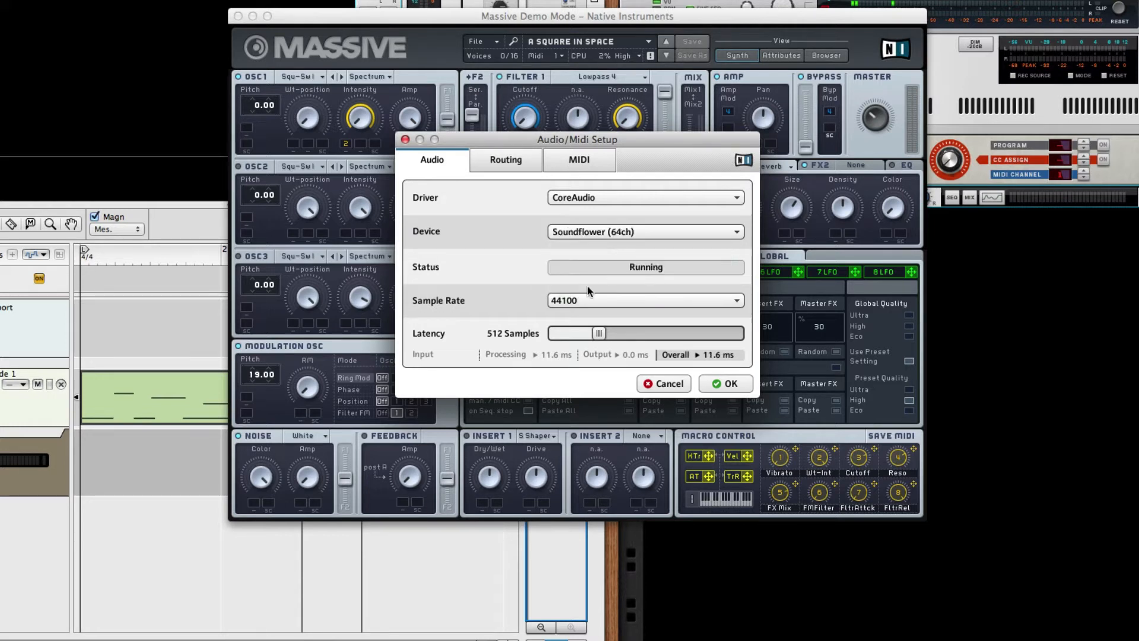
click(727, 383)
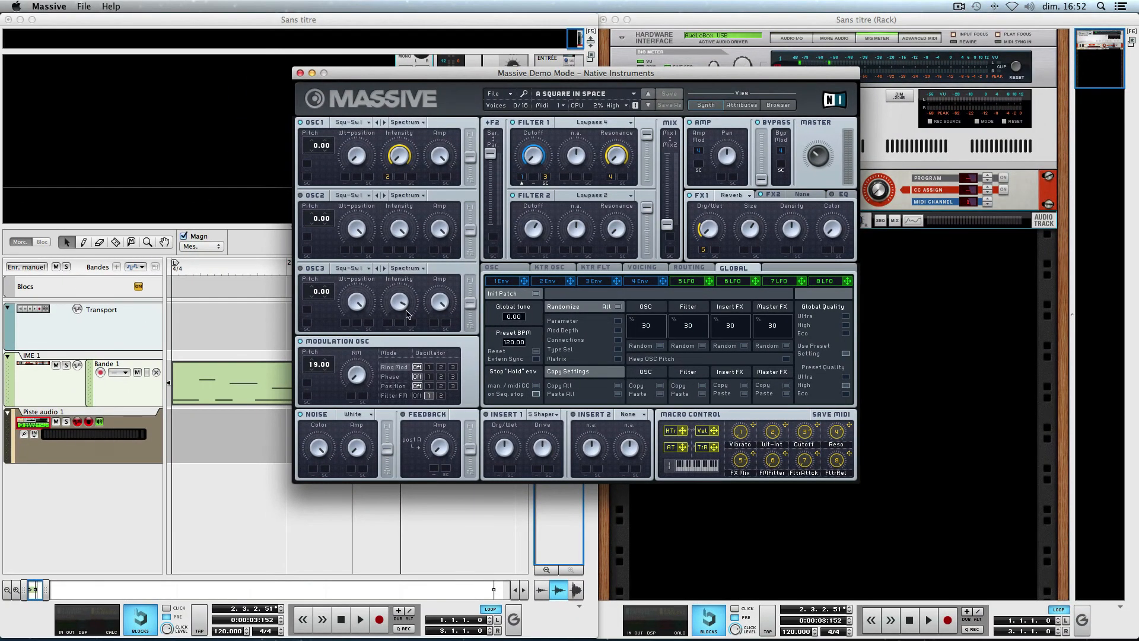
Step: Return to Reason and choose Soundflower (64ch) as the audio device in the audio preferences
click(227, 145)
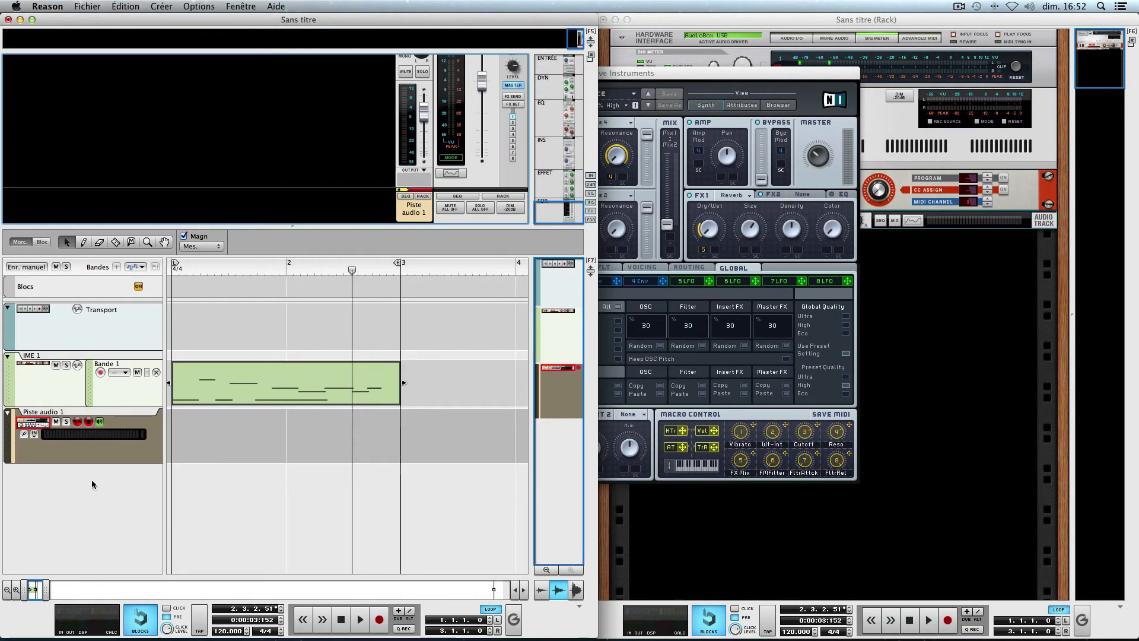
click(47, 6)
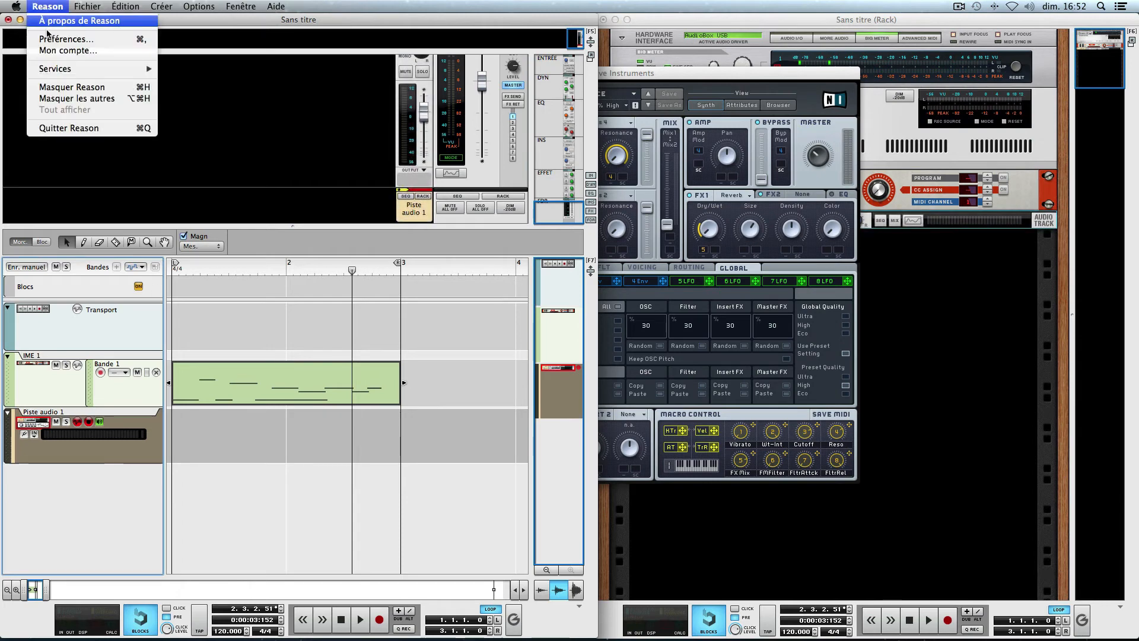
click(47, 41)
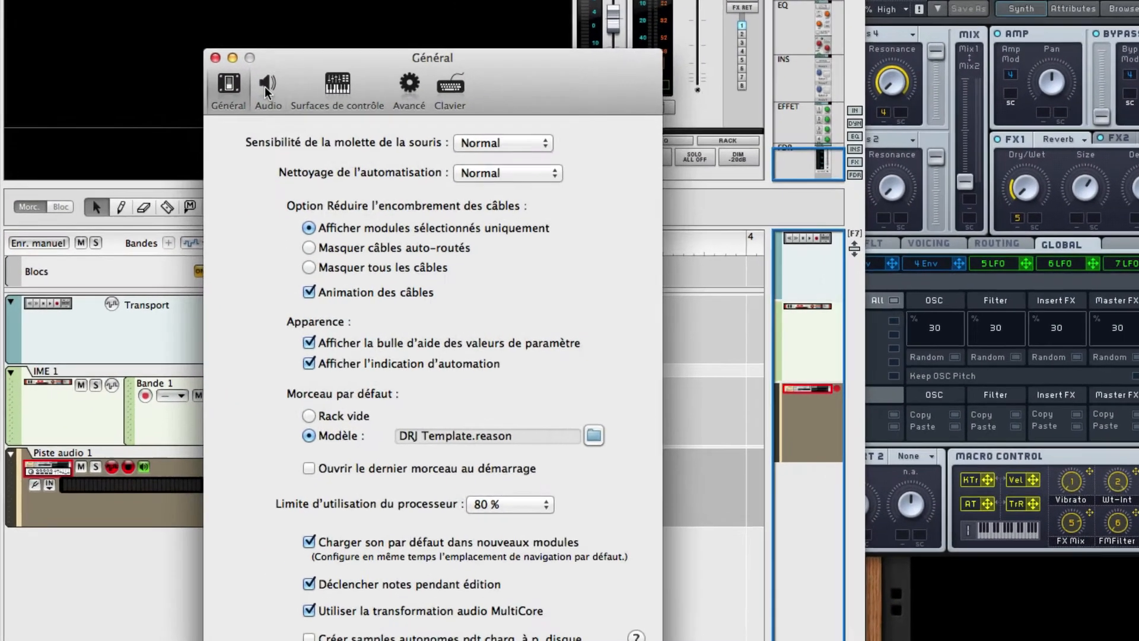
click(267, 89)
click(365, 187)
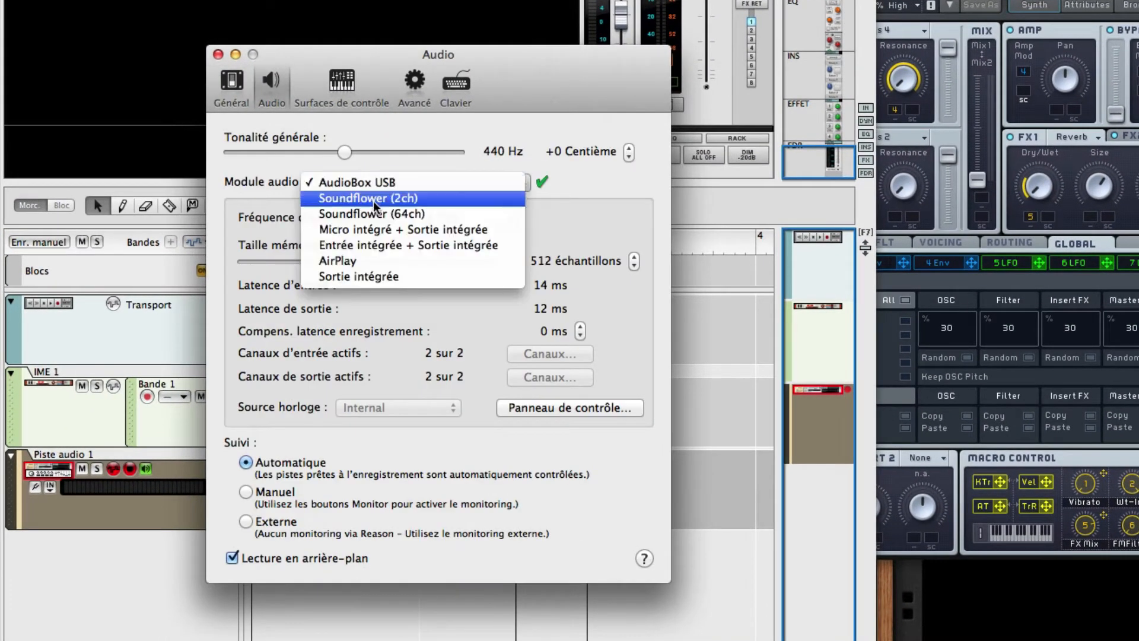
click(369, 221)
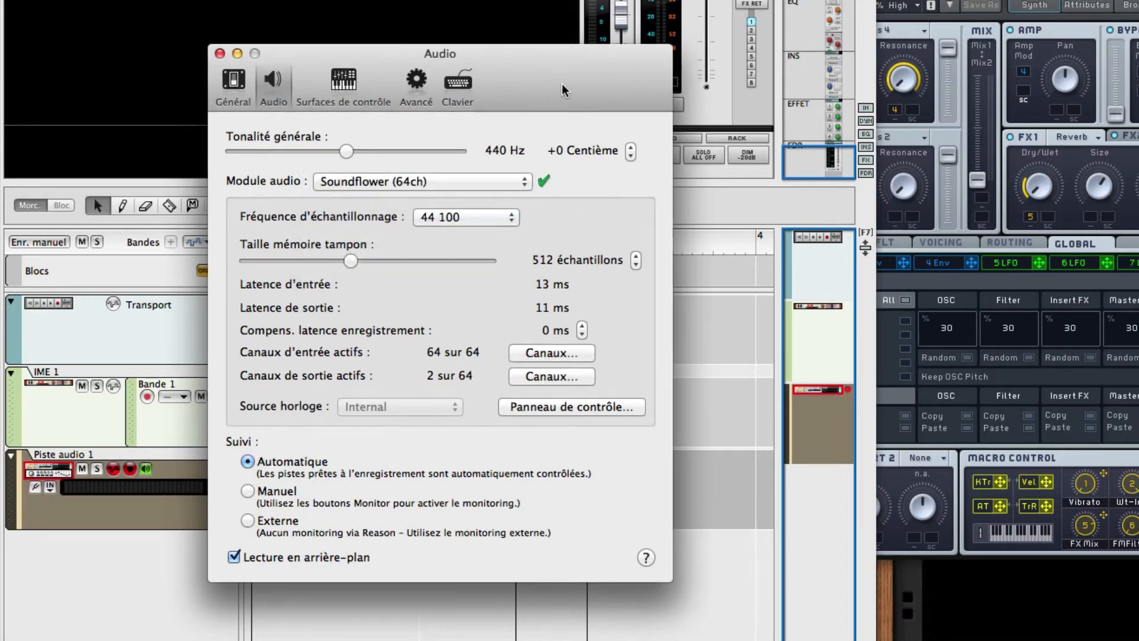
Step: Review the control surfaces and advanced settings in Reason's preferences, and close the preferences window
drag(374, 113, 433, 79)
click(414, 55)
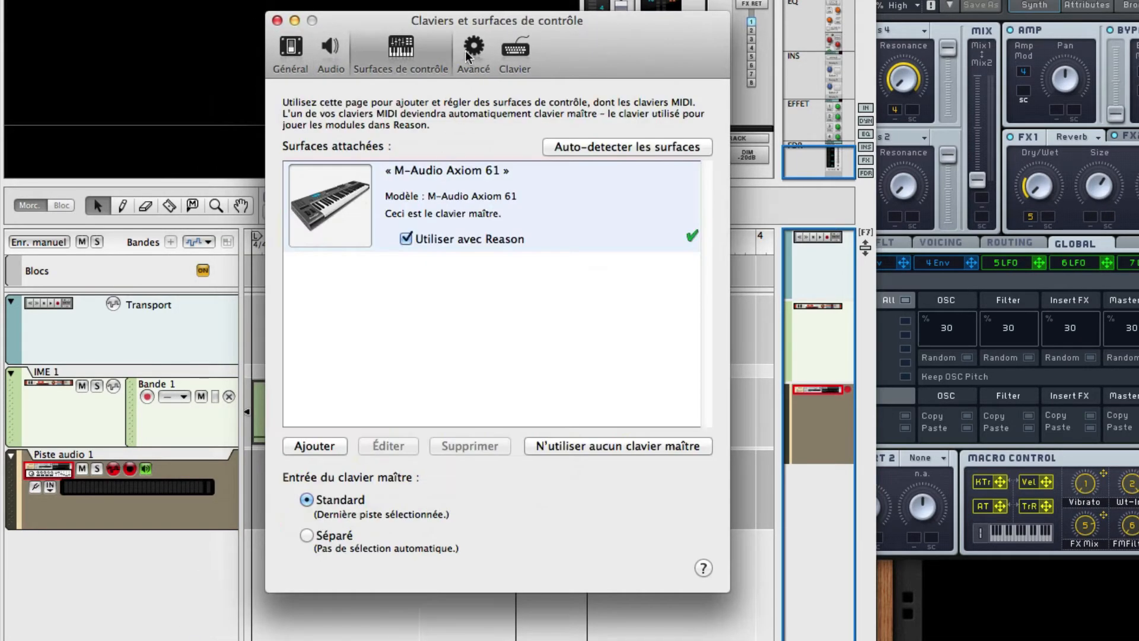
click(468, 54)
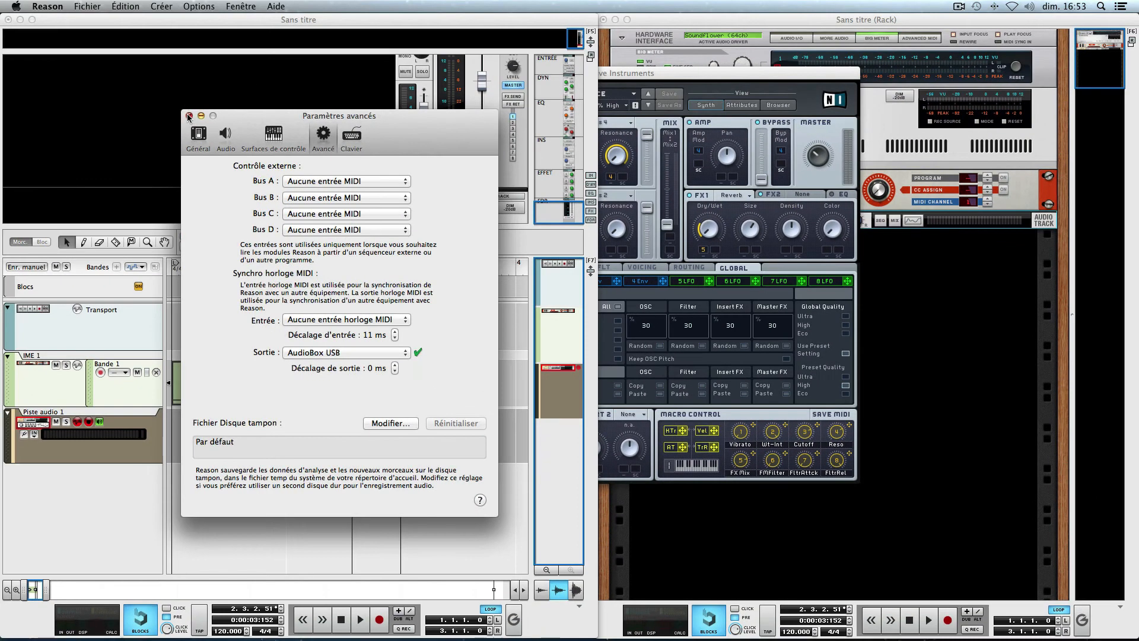
click(277, 21)
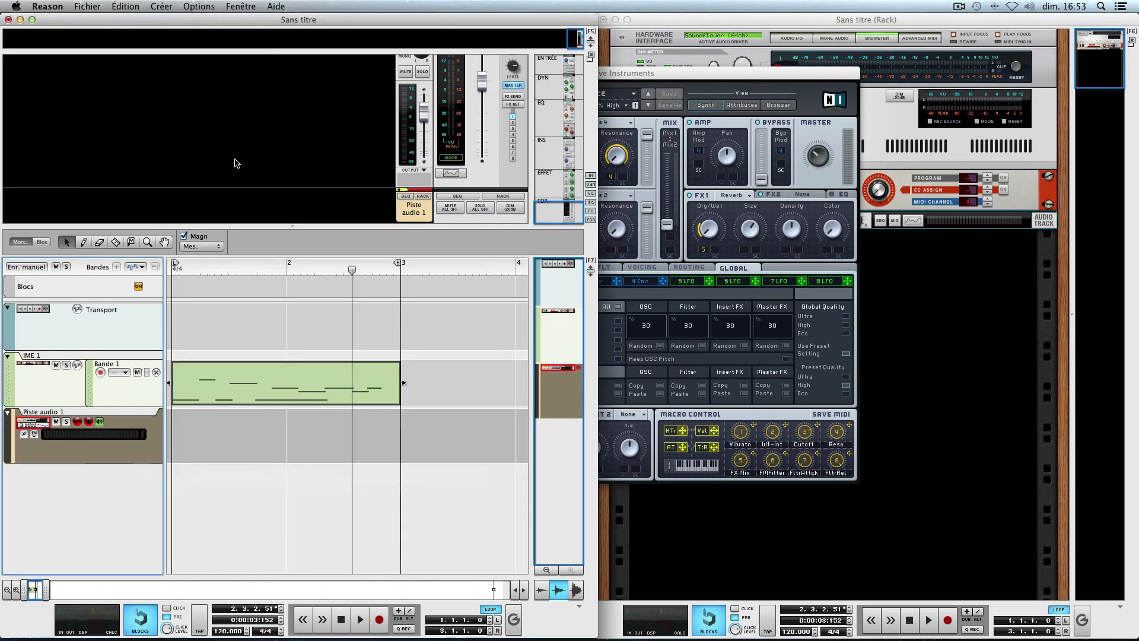
click(198, 7)
mouse_move(200, 22)
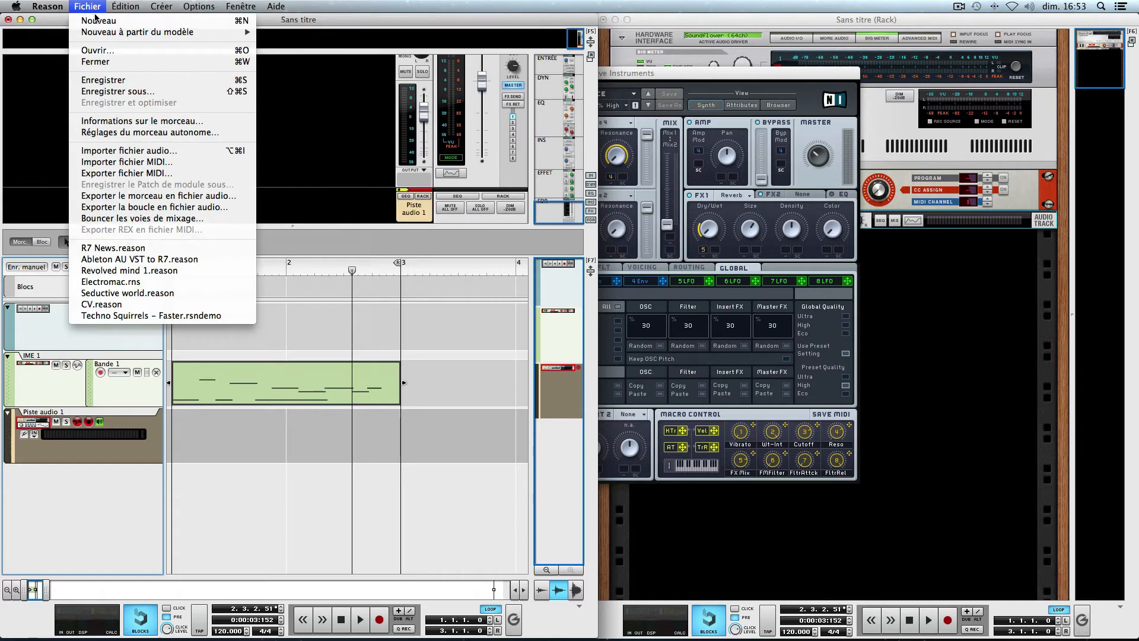
click(38, 86)
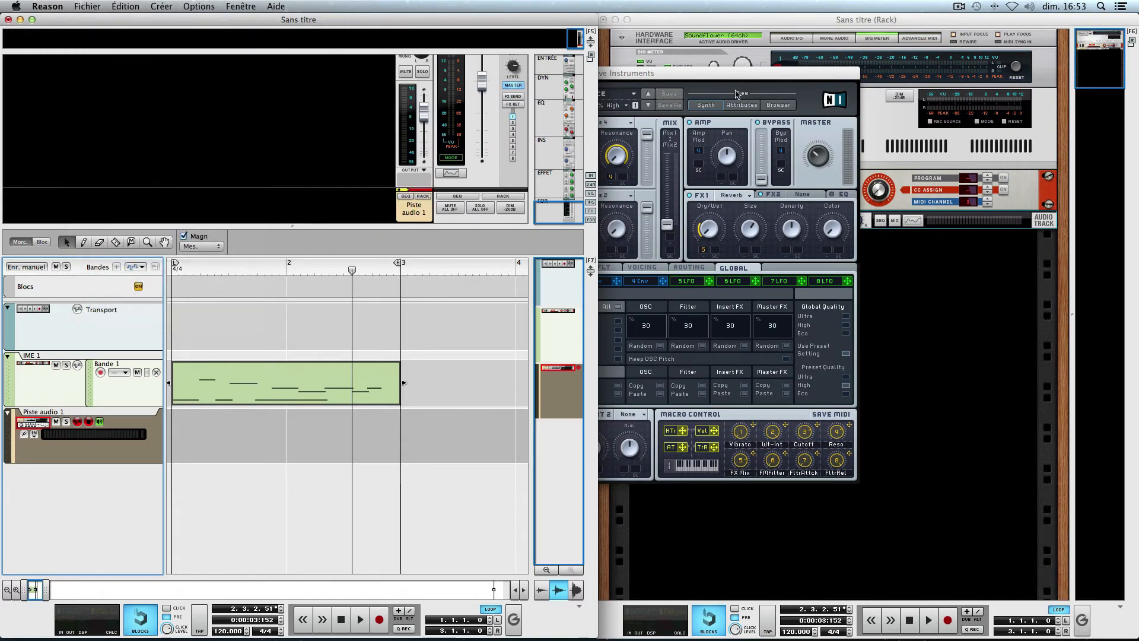
Step: Bring the Massive window forward and choose Soundflower (64ch) as the Mac's sound output device
drag(728, 76, 789, 104)
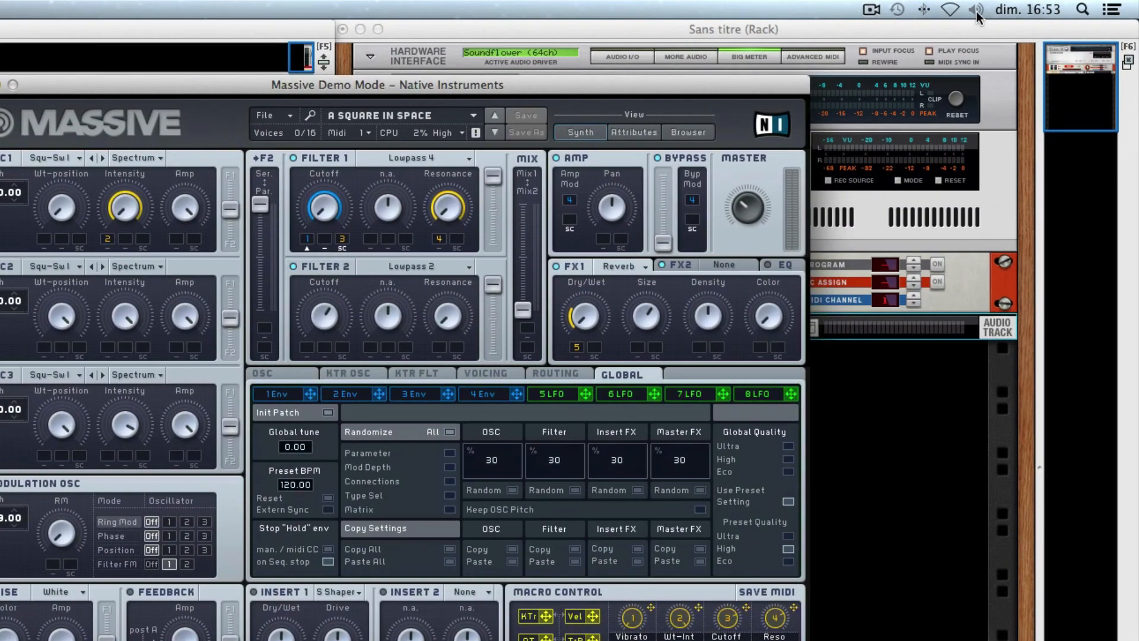
click(977, 10)
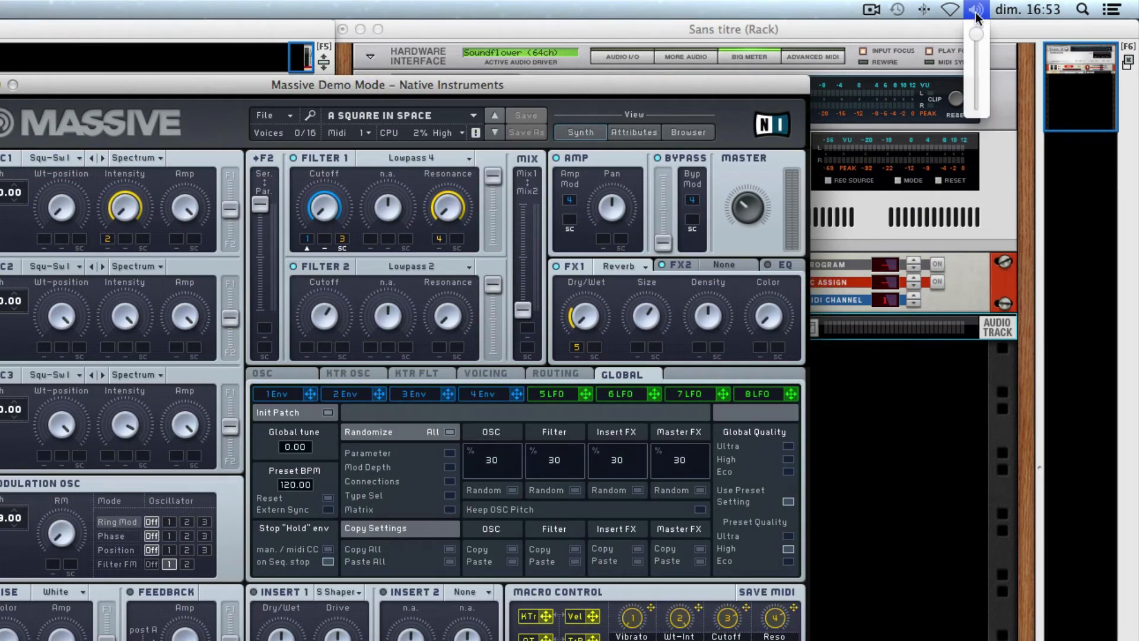
alt+click(977, 11)
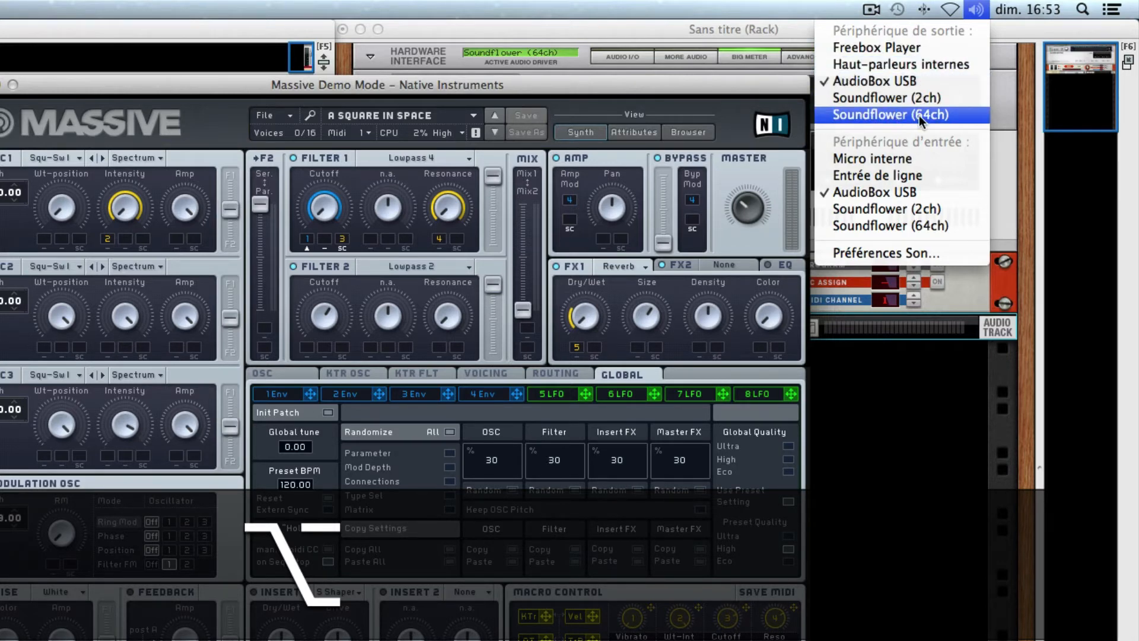
click(881, 115)
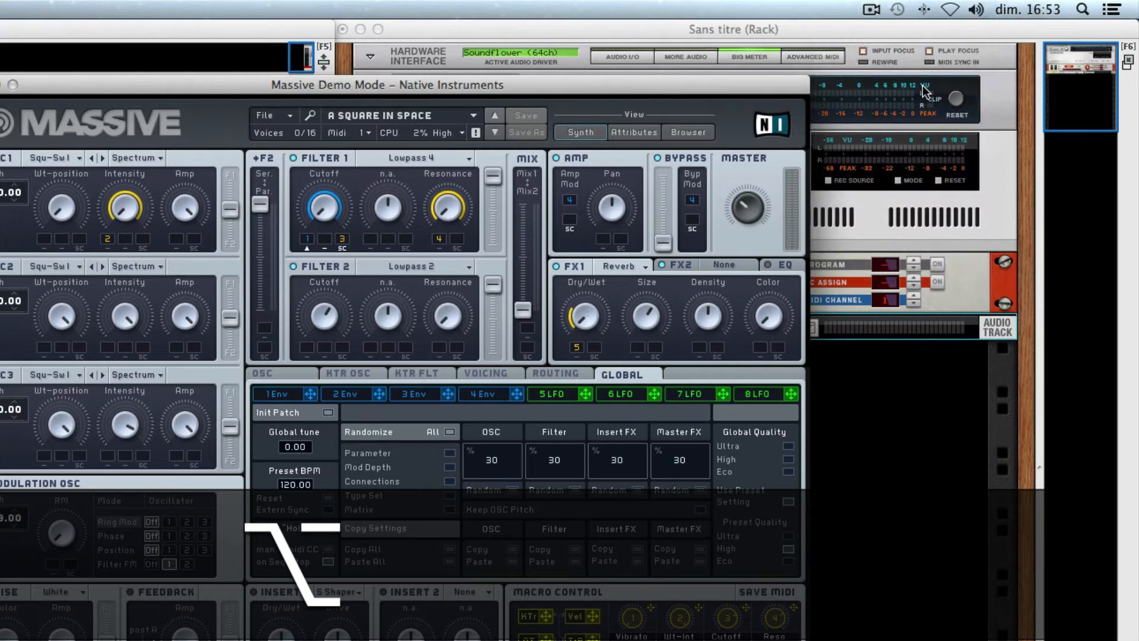
Step: Check the Mac's selected sound output device and raise the output volume from minimum to near maximum
click(975, 11)
click(975, 10)
alt+click(976, 10)
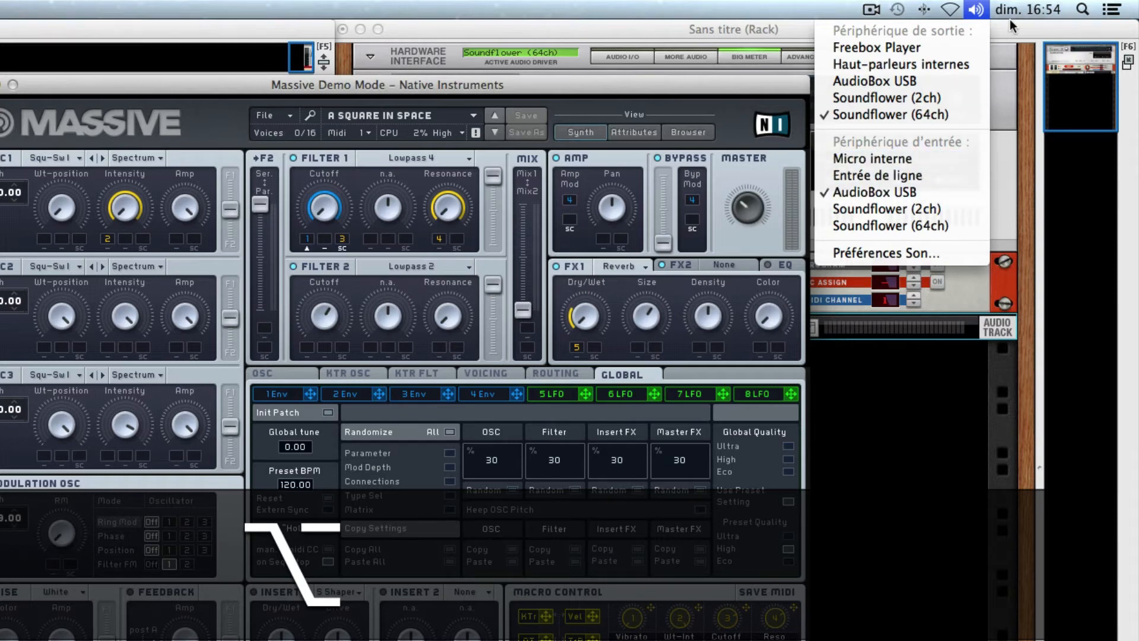
click(979, 10)
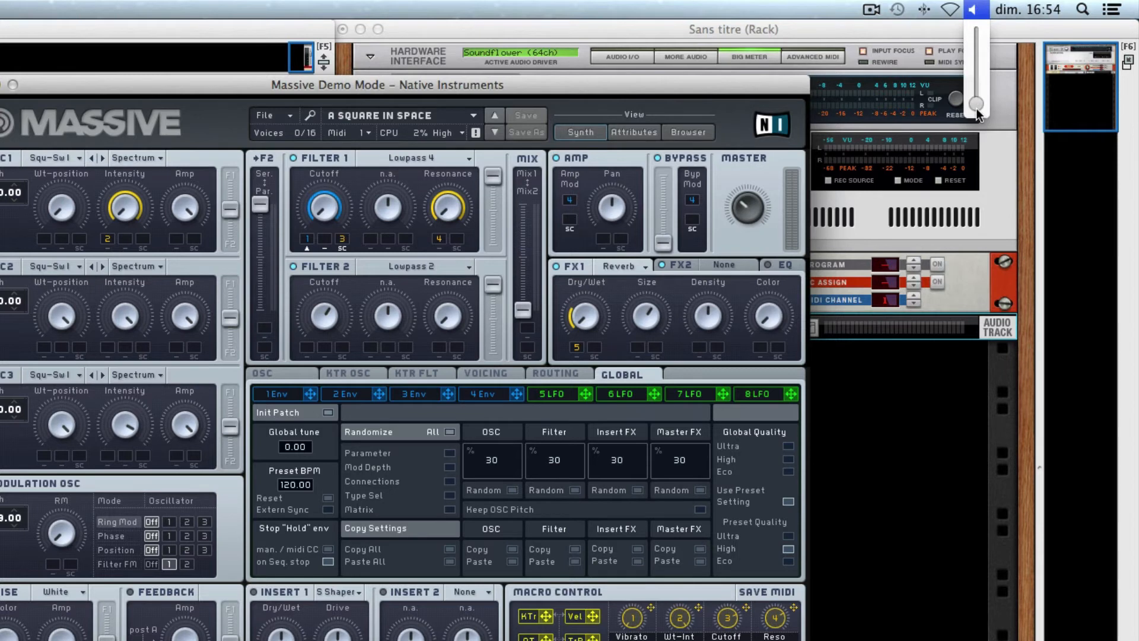
drag(977, 109, 980, 42)
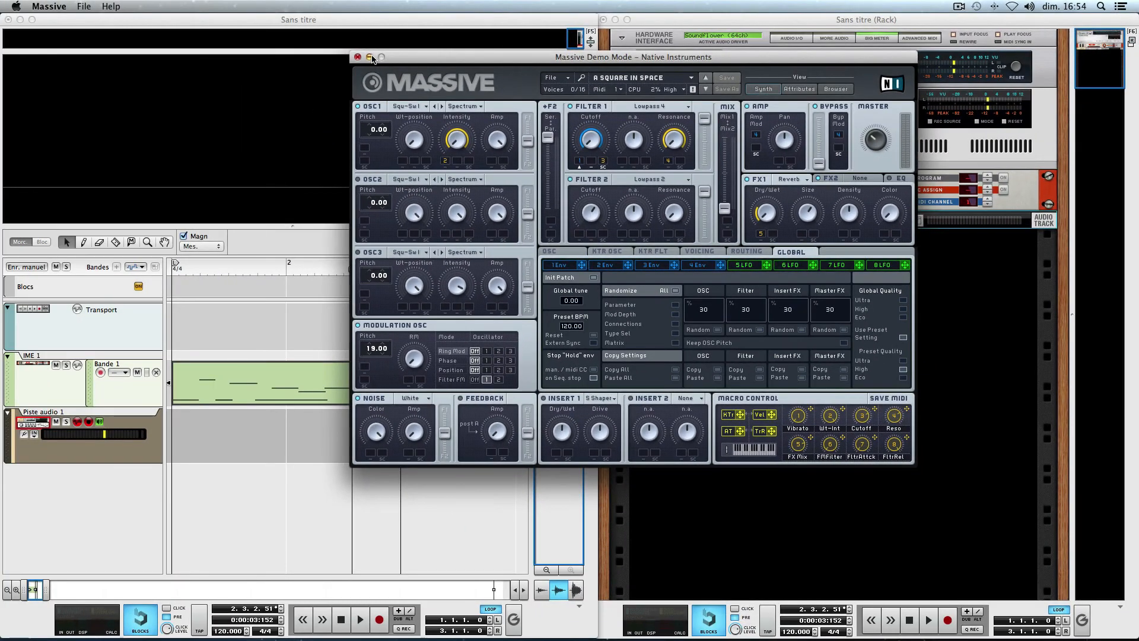
Step: Minimize the Massive window and return to Reason's sequencer, deselecting the MIDI clip
click(370, 57)
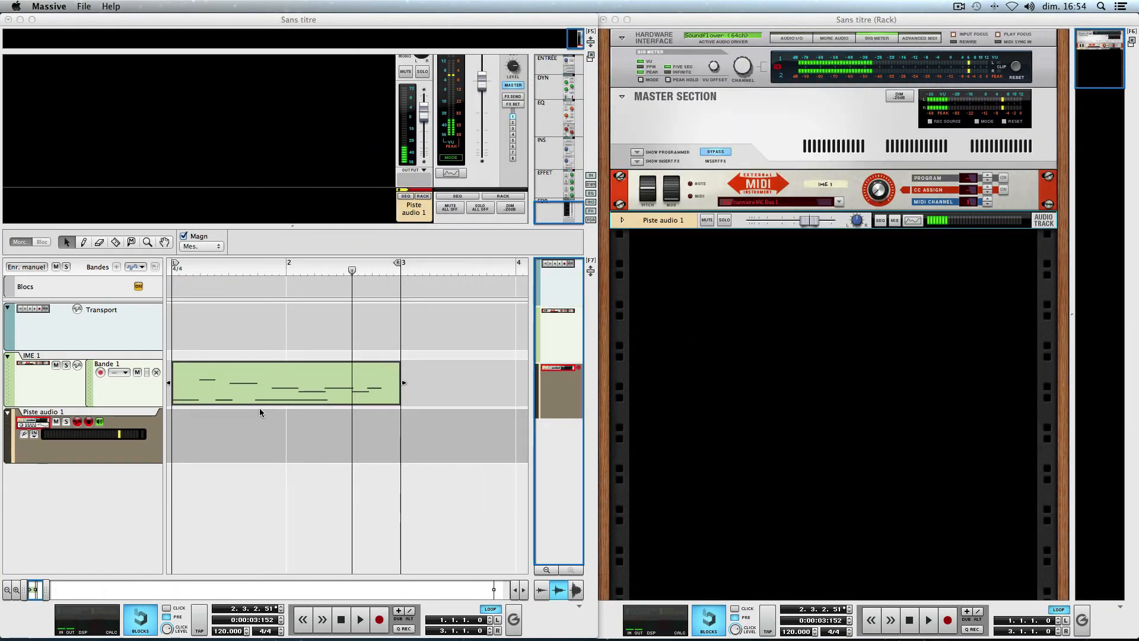
click(246, 445)
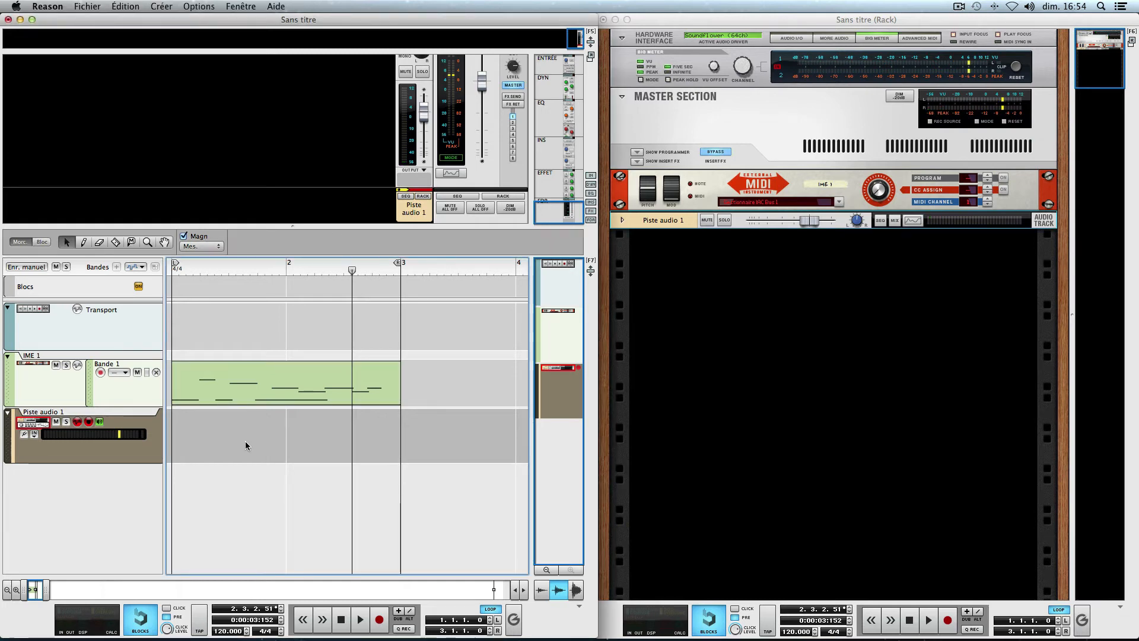
Step: Return the song position to the start, switch the Piste audio 1 track to stereo input, and expand its rack device
key(alt+Left)
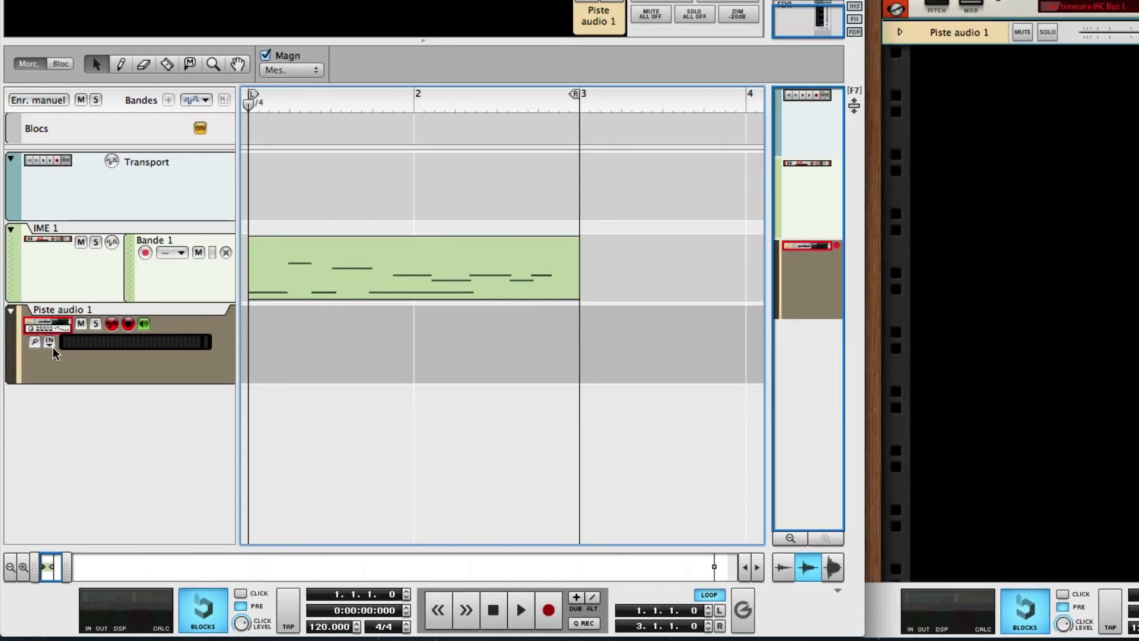
click(34, 433)
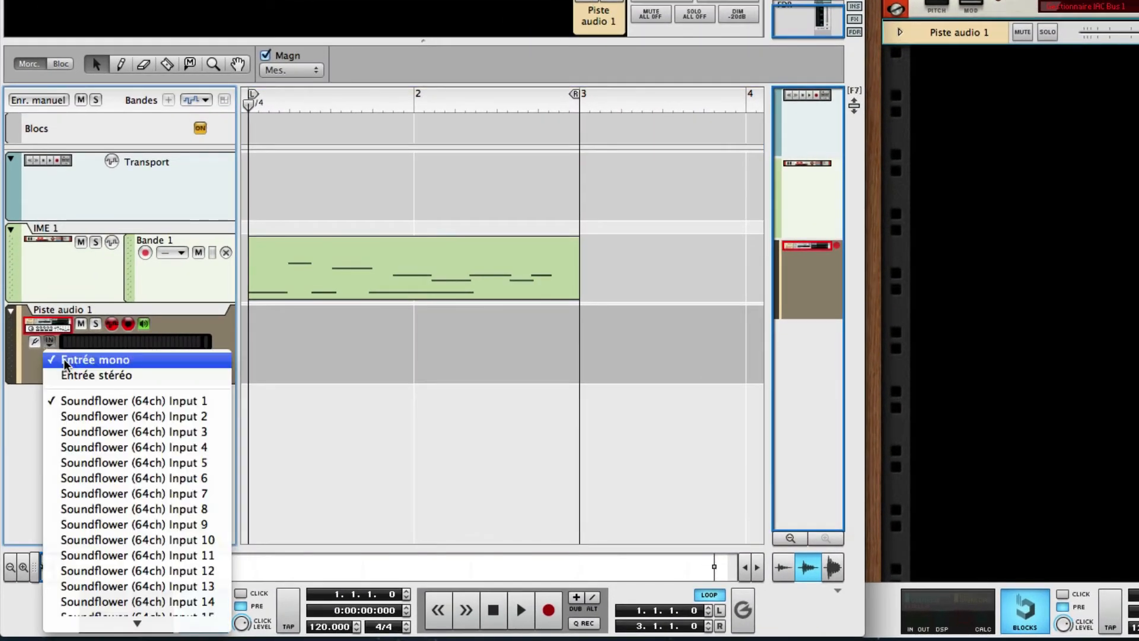
click(86, 375)
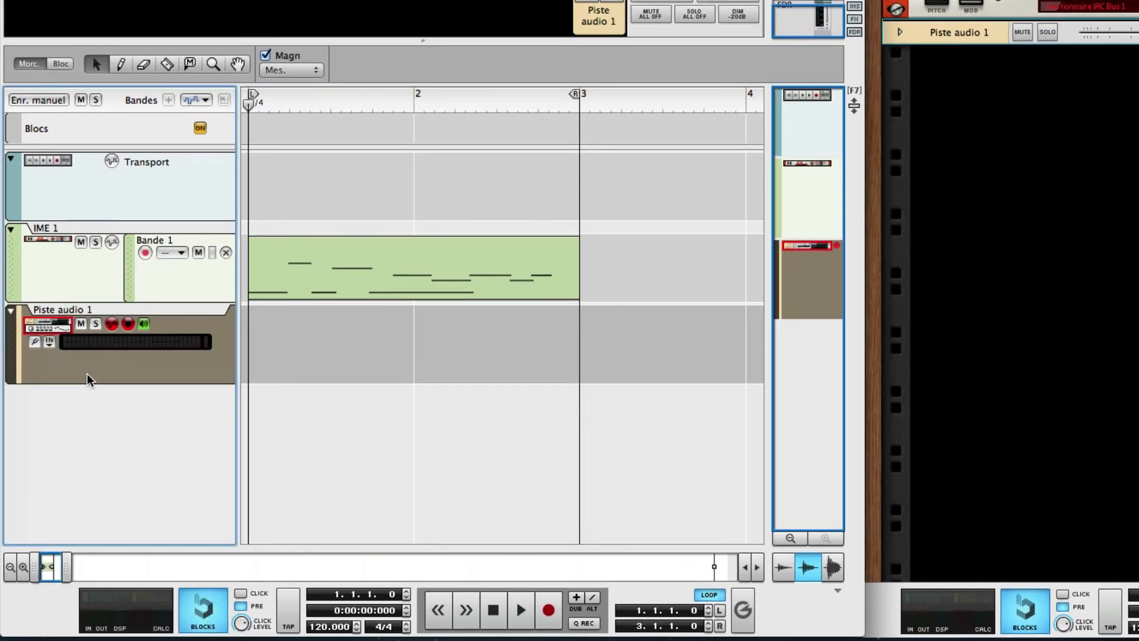
click(50, 343)
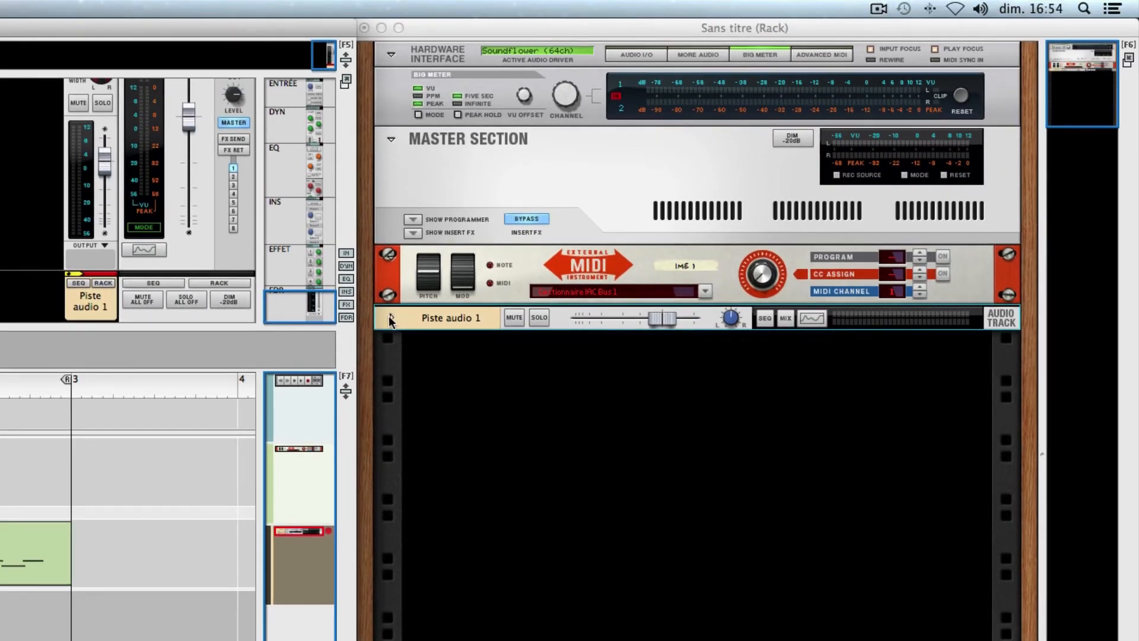
click(391, 317)
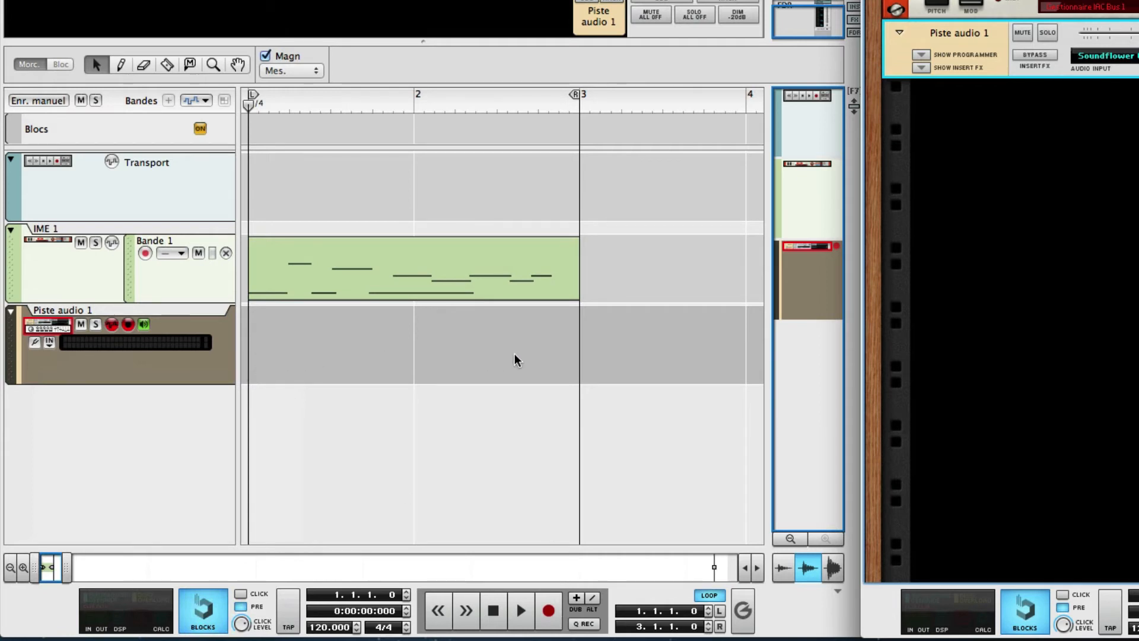
Step: Turn off looping, record Massive's output onto Piste audio 1 until just past bar 3, and deselect the recorded clip
click(710, 595)
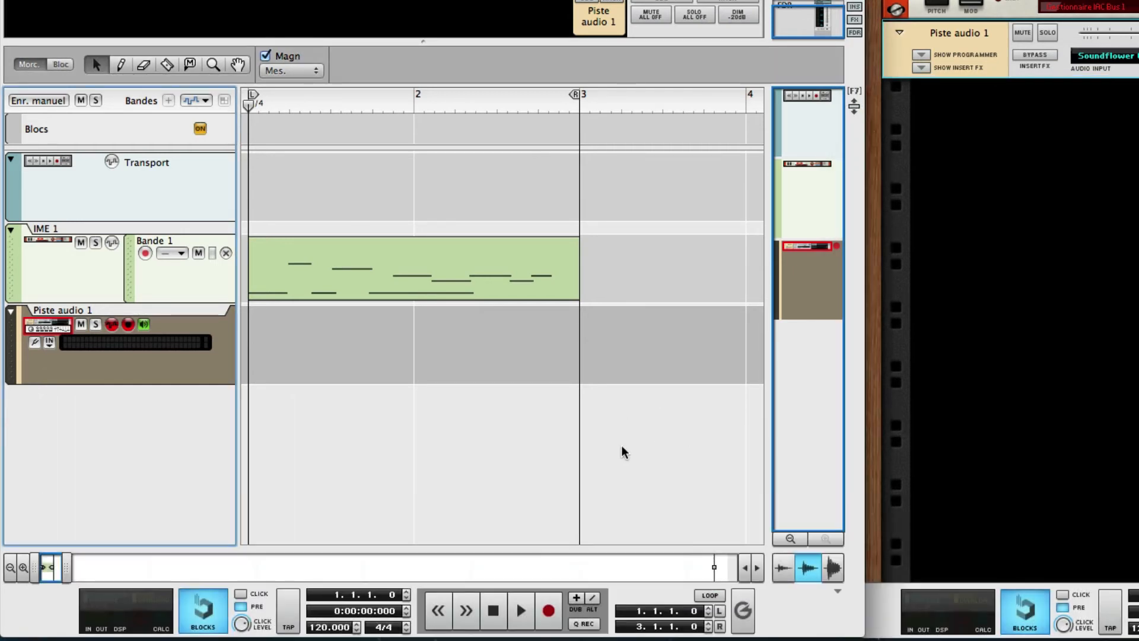
click(549, 611)
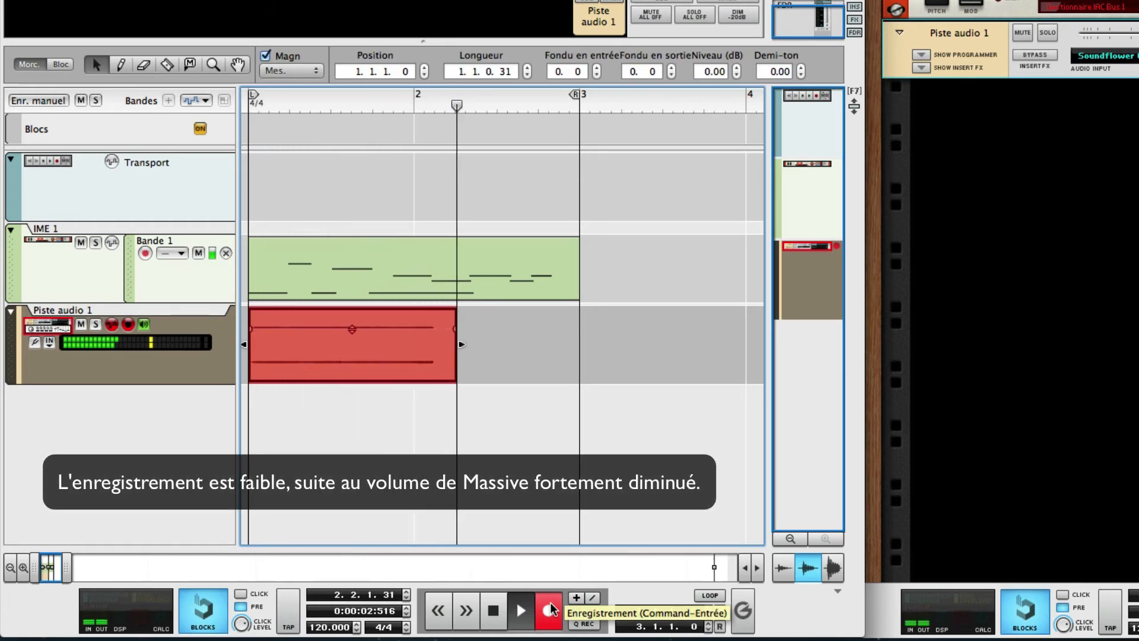
key(space)
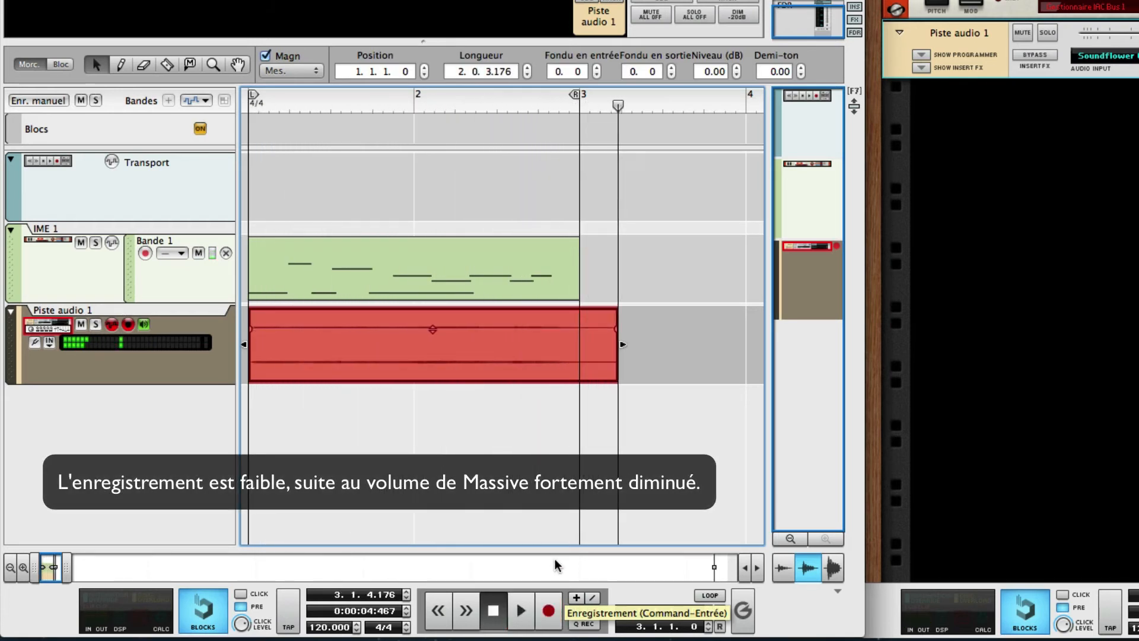
key(super+Tab)
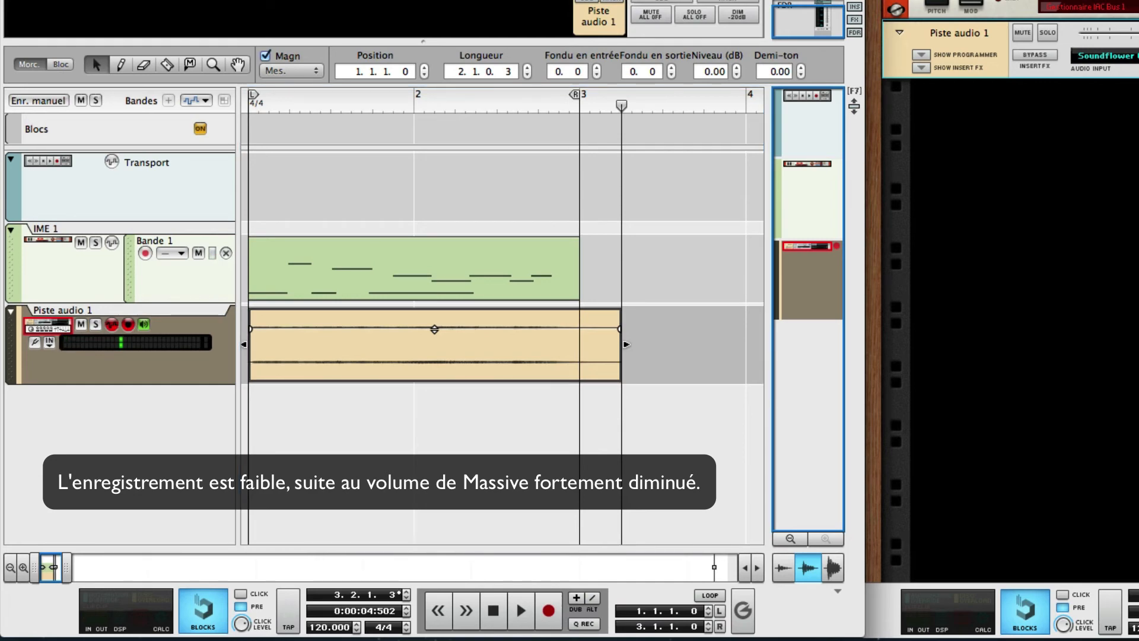
click(467, 454)
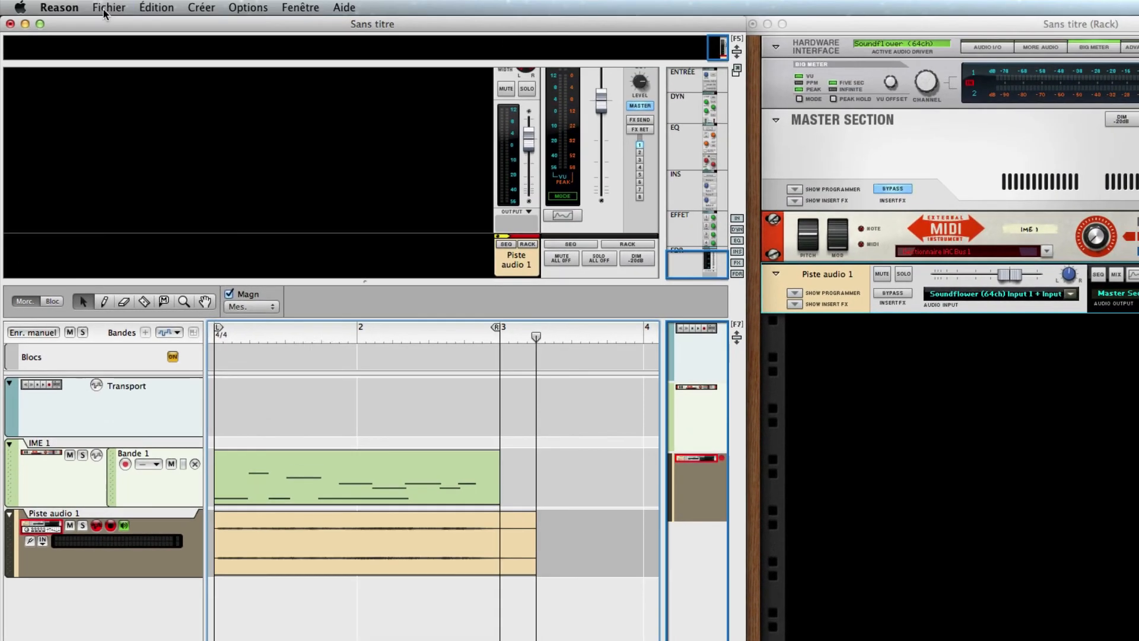
Step: Set Reason's audio device to AudioBox USB in the audio preferences and close the preferences window
click(109, 7)
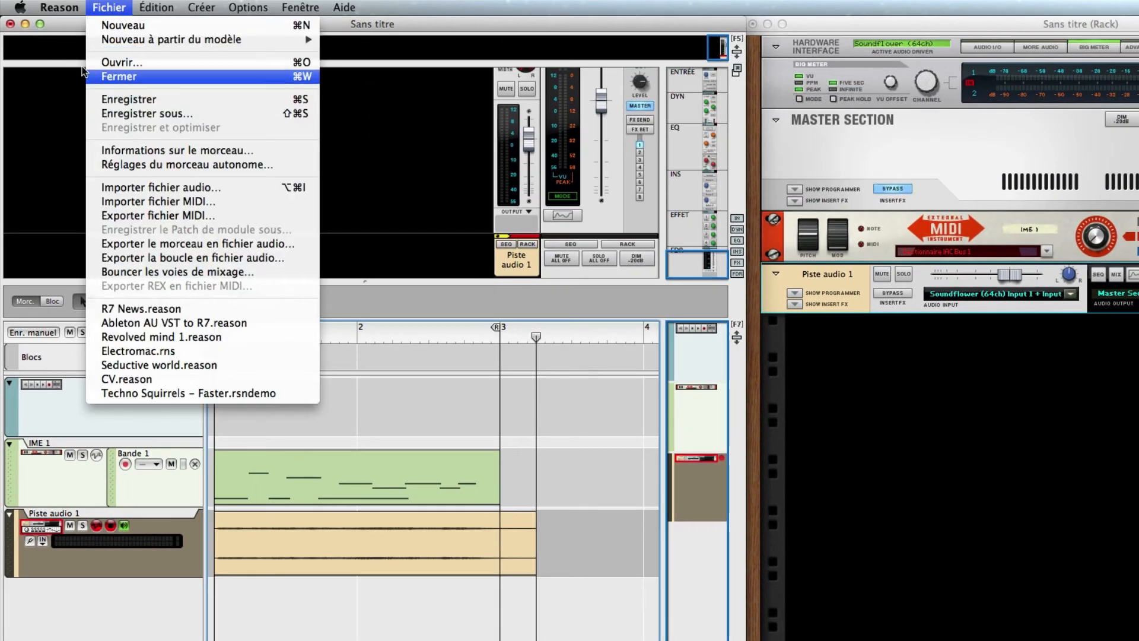
click(74, 49)
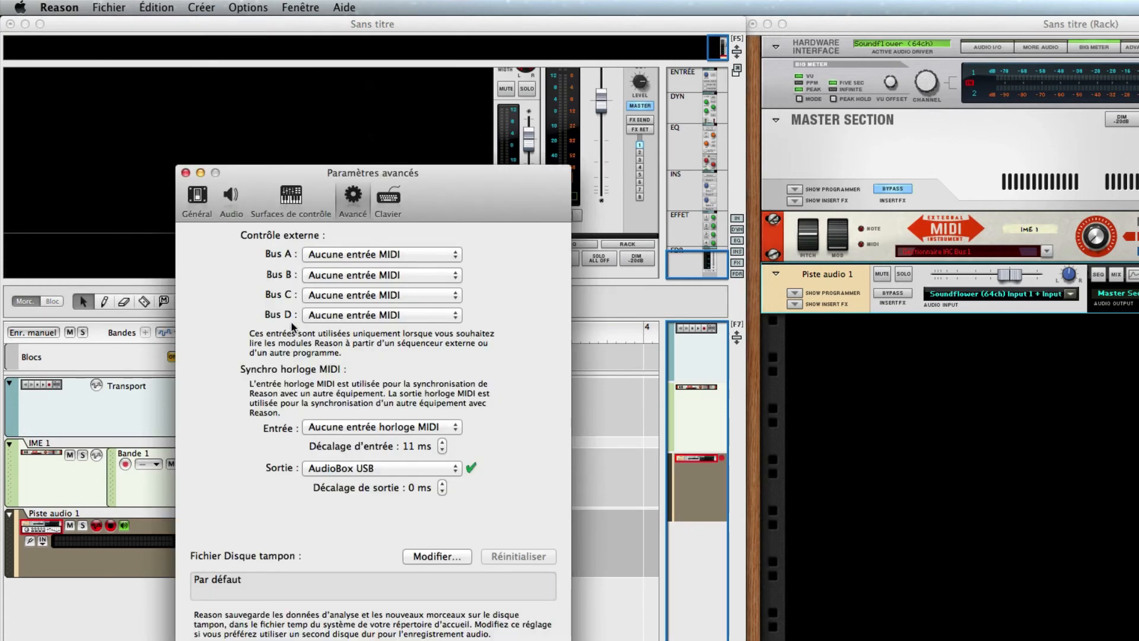
click(232, 201)
click(337, 281)
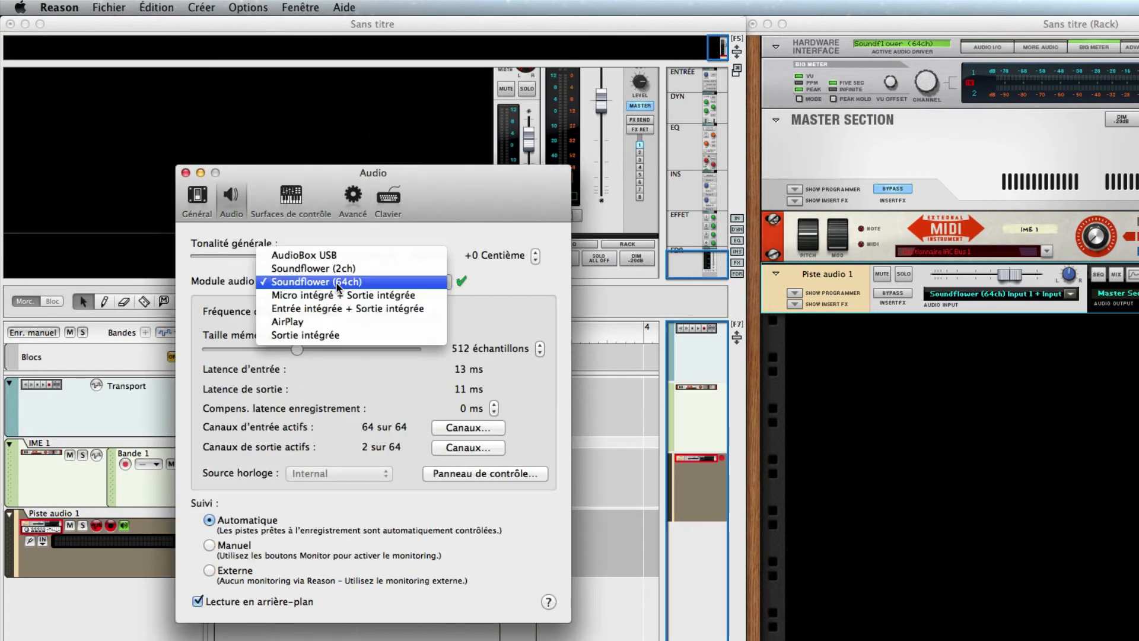
click(328, 255)
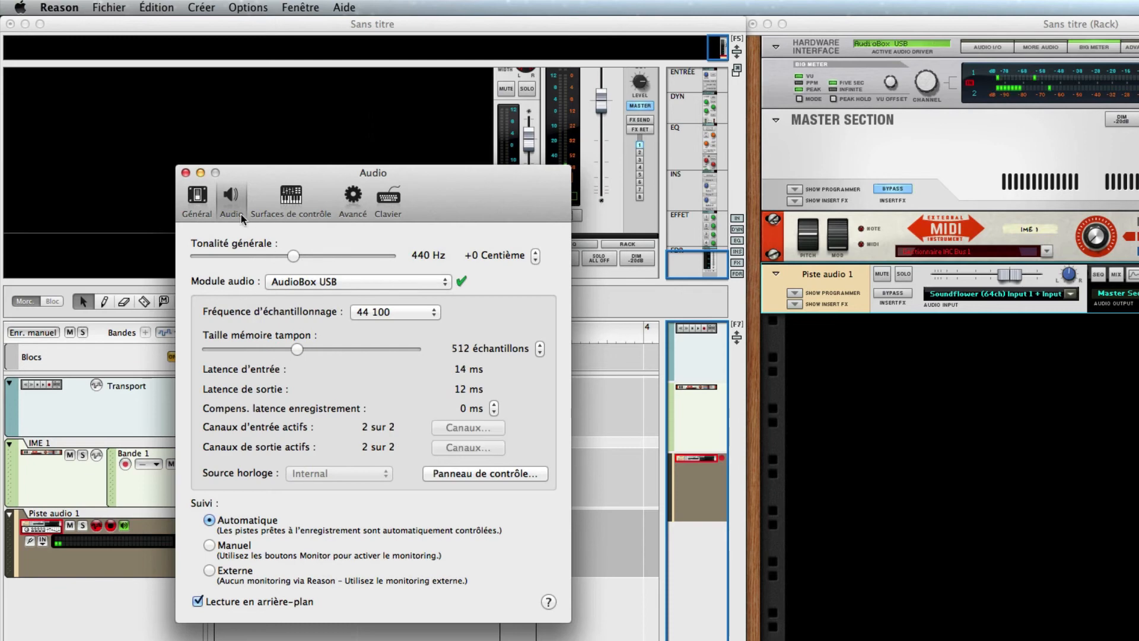
click(186, 173)
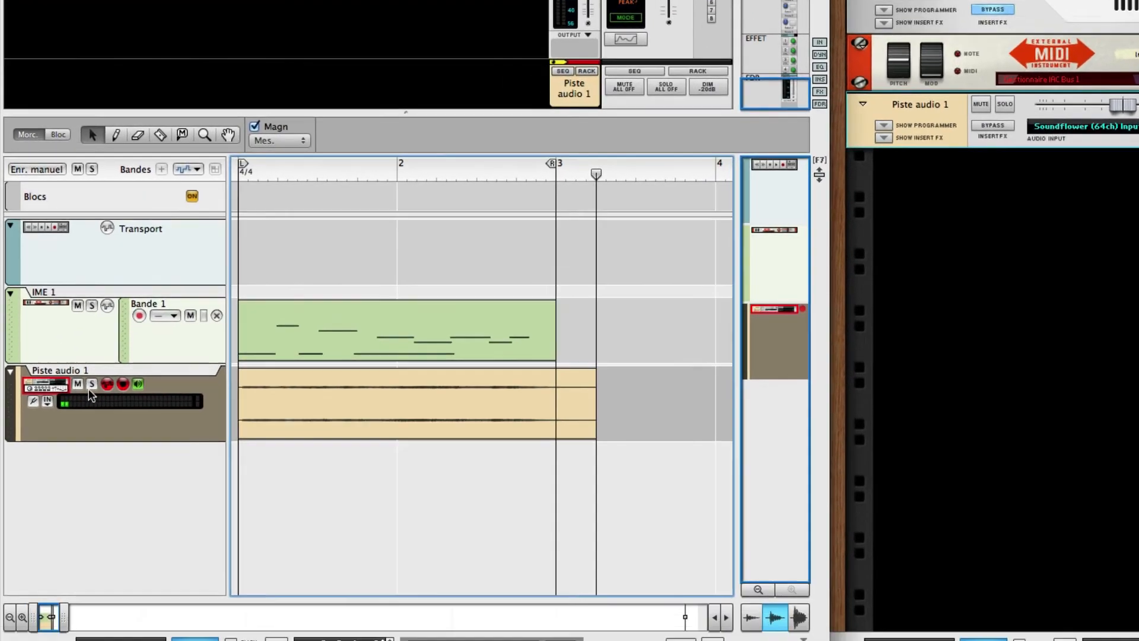
Step: Solo Piste audio 1, mute the IME 1 track, and play the recording from the start
click(83, 525)
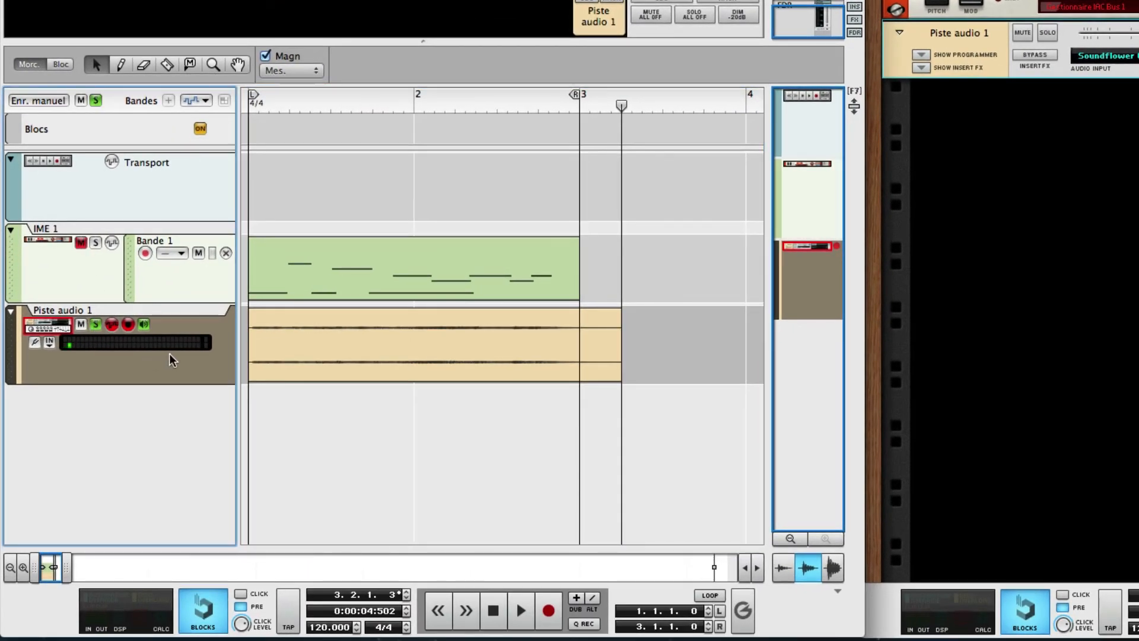
click(81, 243)
key(shift+Return)
key(space)
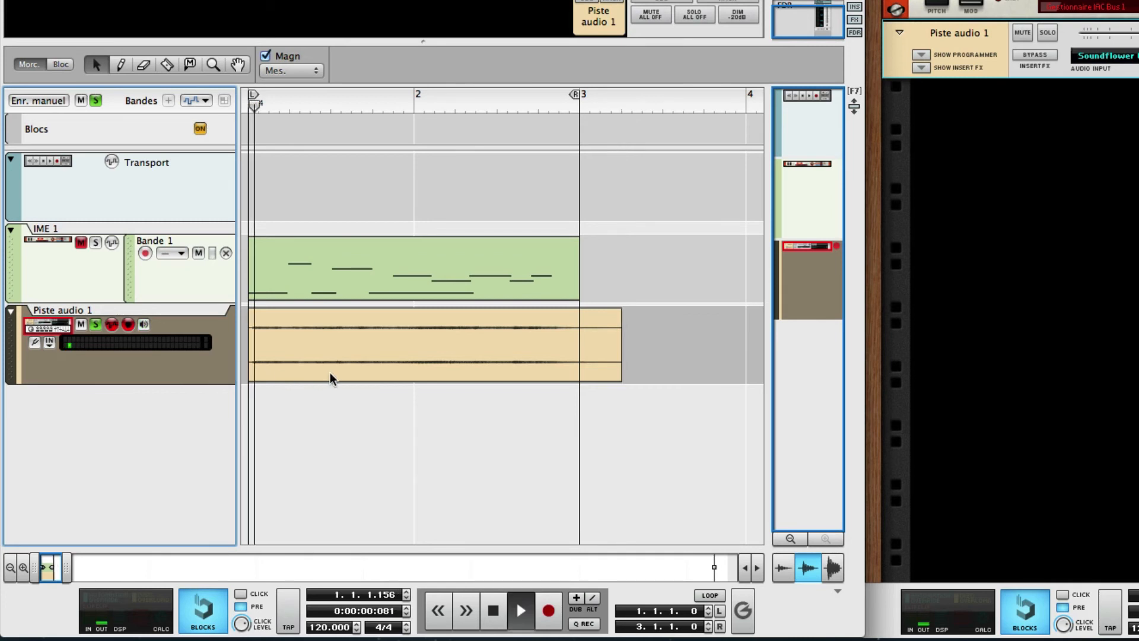
Step: Raise the recorded audio clip's level to 8.06 dB and stop playback
click(357, 349)
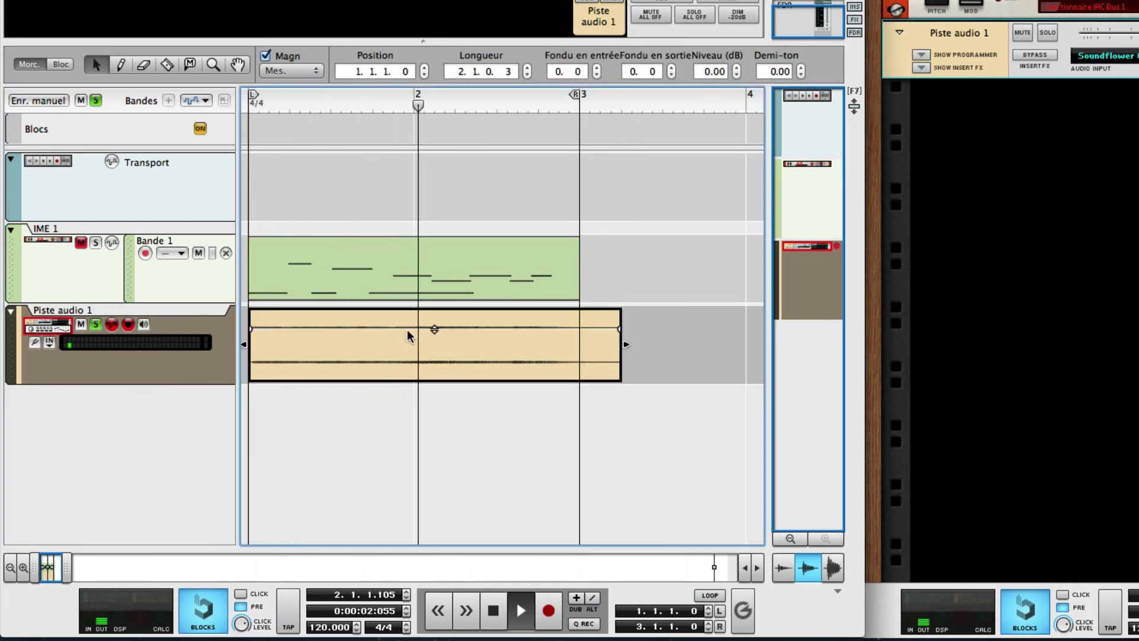
drag(440, 304, 438, 264)
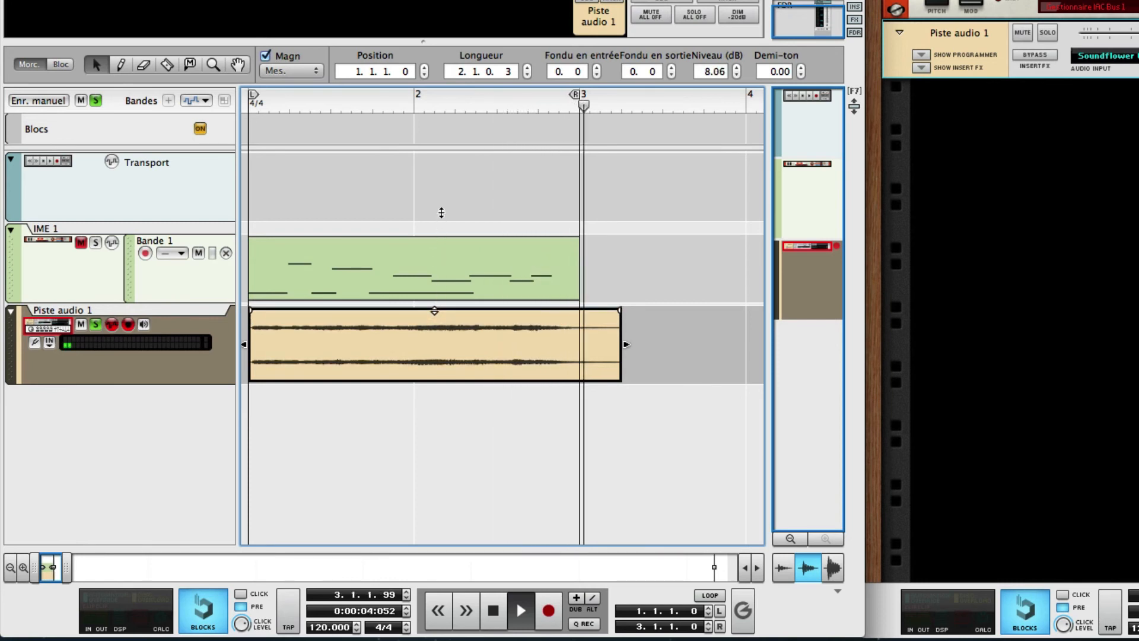
key(space)
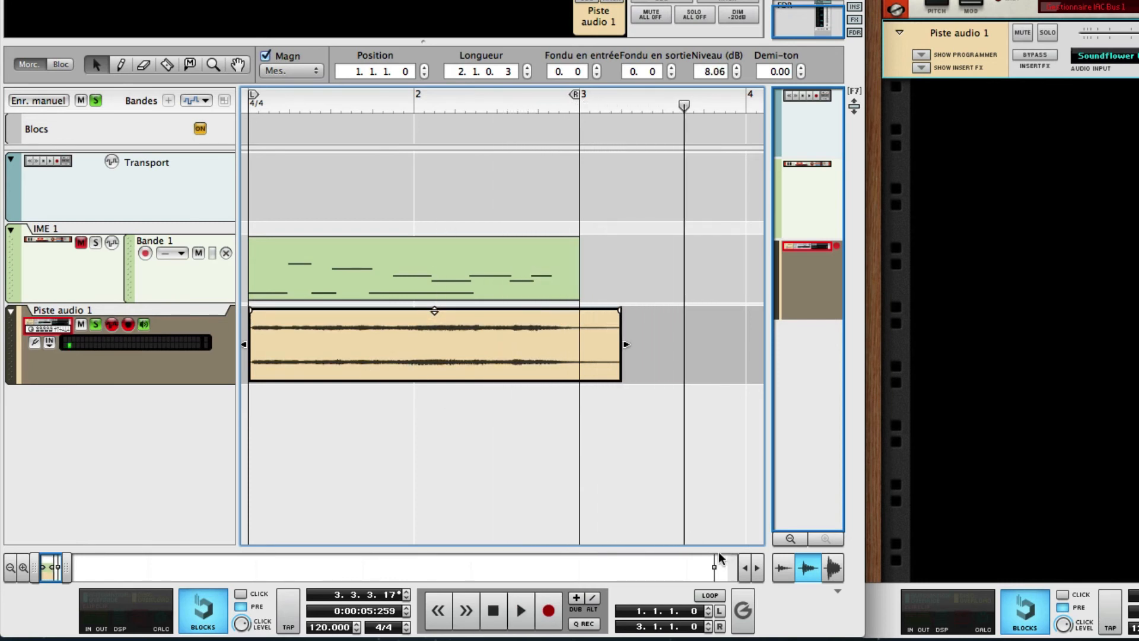
Step: Play the recording with looping on, raise the Piste audio 1 rack level to 2.21 dB, and stop playback
click(707, 596)
key(space)
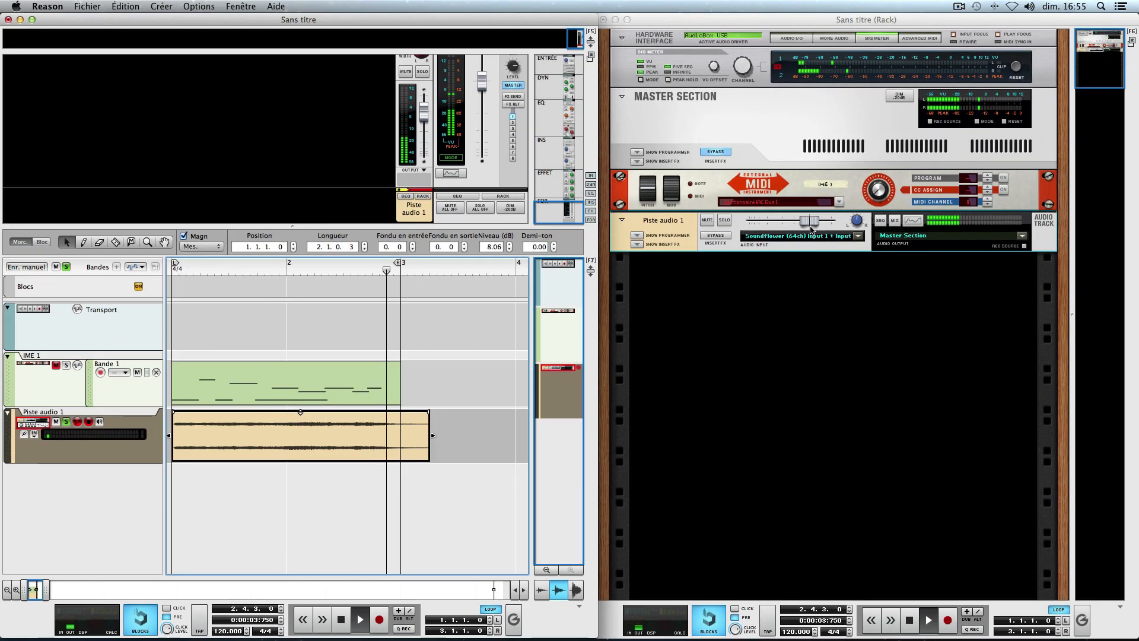
drag(917, 166, 933, 166)
drag(825, 221, 816, 222)
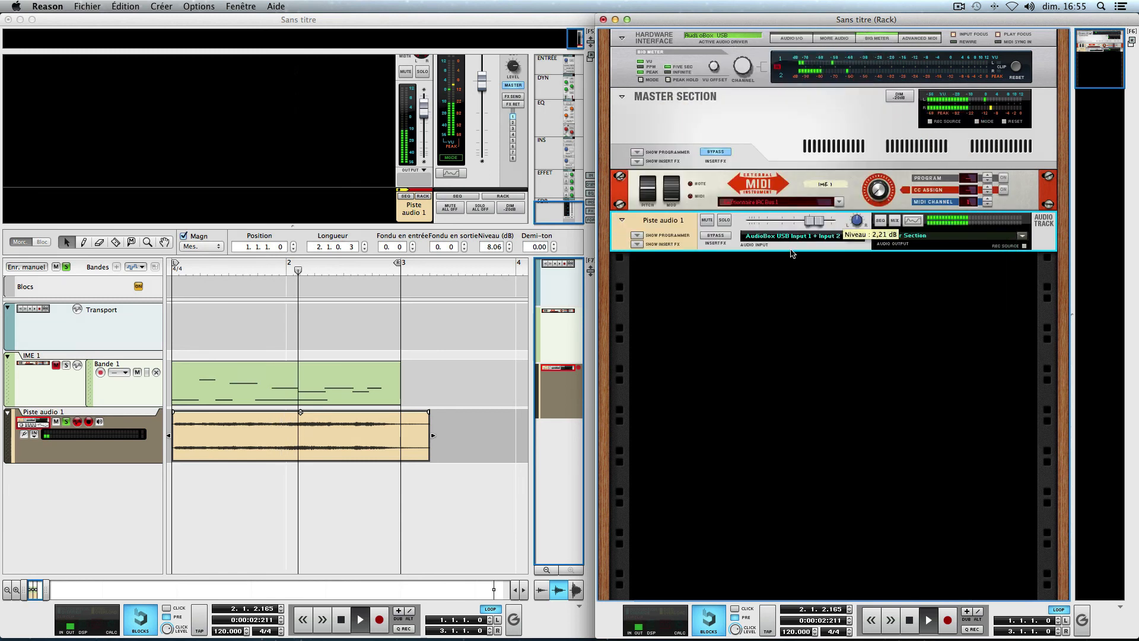
key(space)
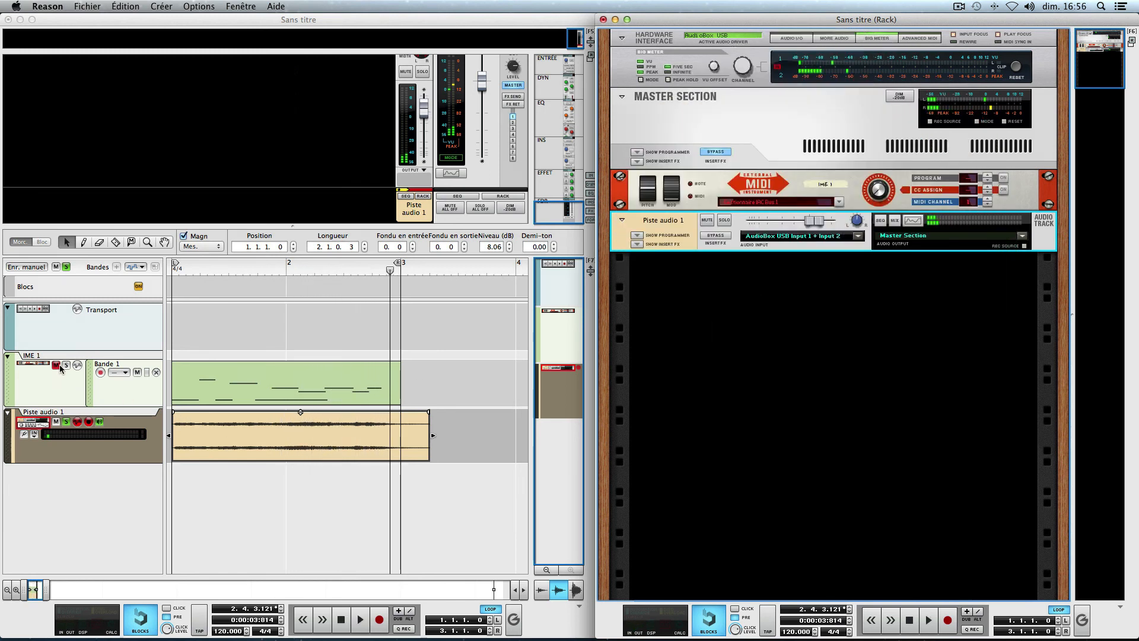
Step: Clear the selection and point out the MIDI clip and the recorded audio clip by selecting them in turn
click(283, 487)
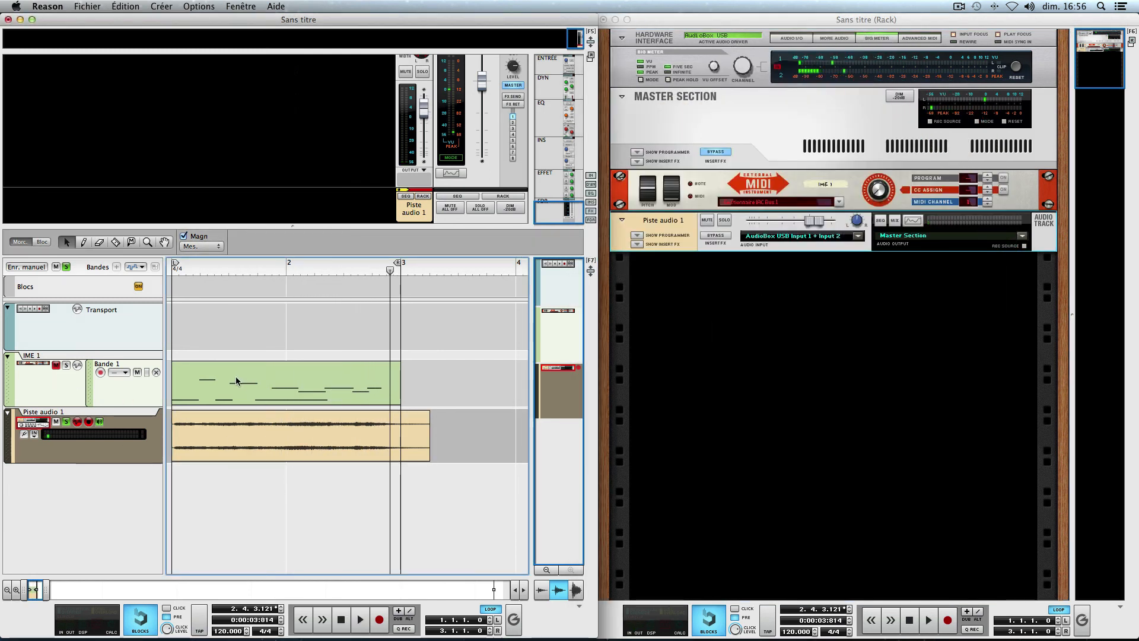
click(201, 383)
click(222, 440)
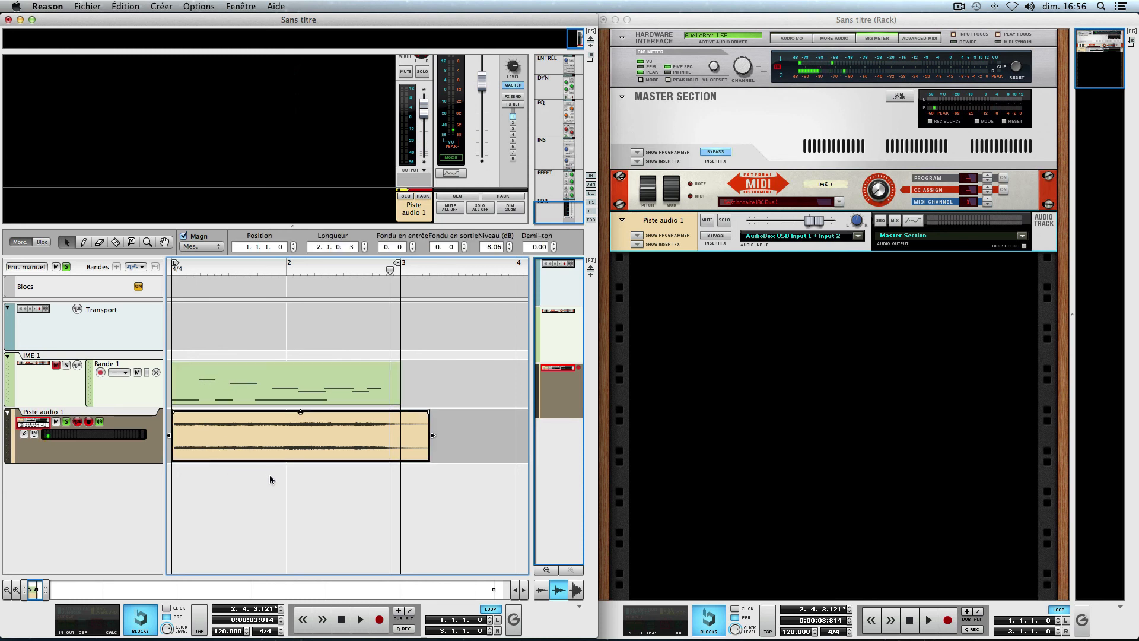